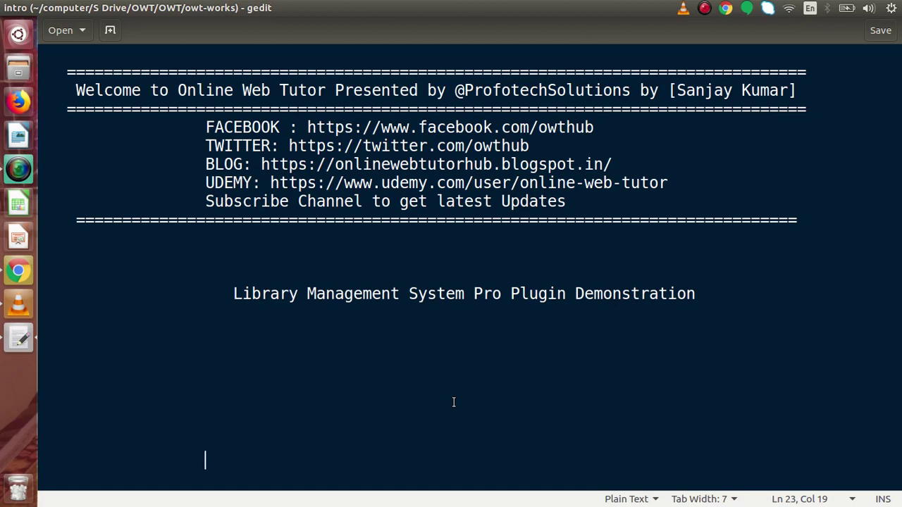
Bring up the Library Management System plugin page and go over its free version feature list
{"action": "left_click", "coordinate": [24, 276]}
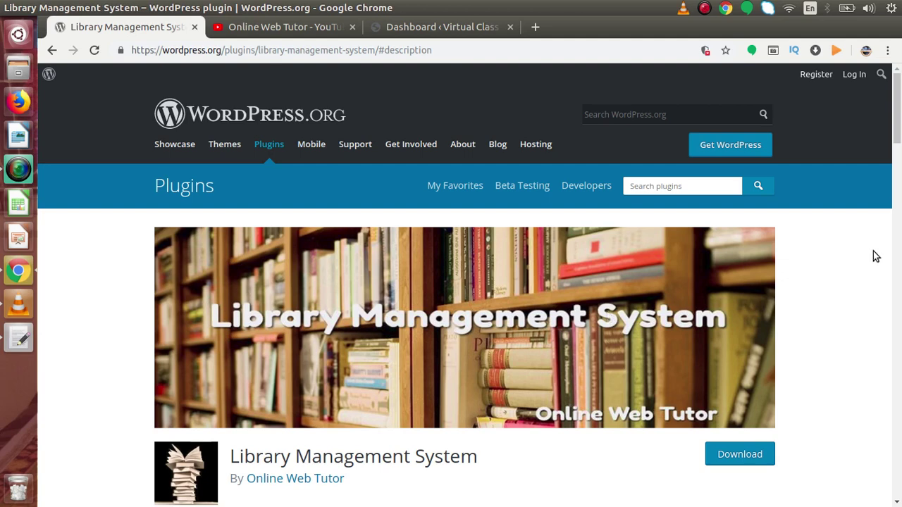
{"action": "left_click_drag", "start_coordinate": [899, 119], "coordinate": [899, 153]}
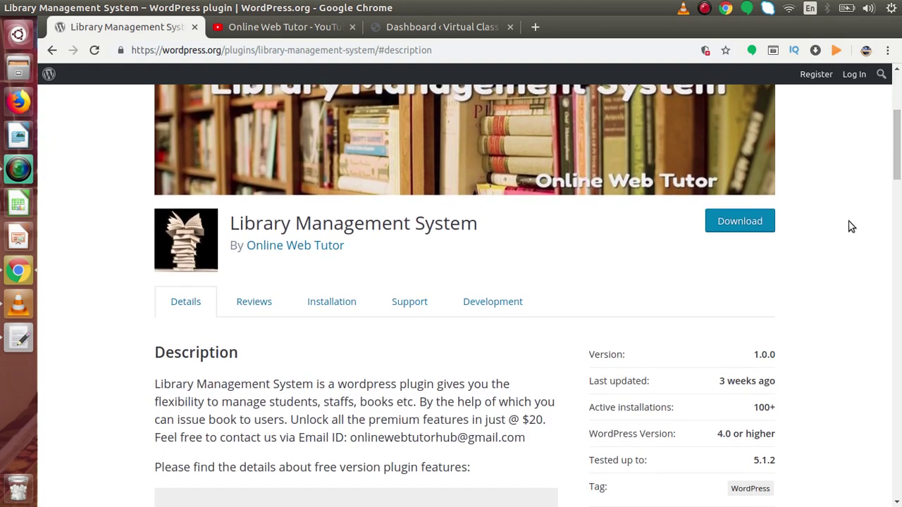
{"action": "left_click_drag", "start_coordinate": [898, 152], "coordinate": [899, 196]}
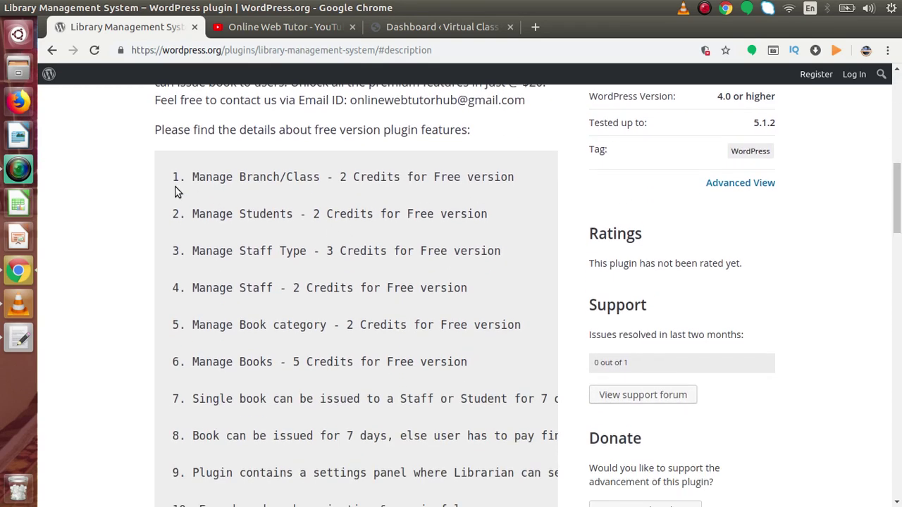
{"action": "left_click_drag", "start_coordinate": [174, 177], "coordinate": [279, 397]}
{"action": "left_click", "coordinate": [294, 388]}
Review the premium feature list, then return to the top of the plugin page
{"action": "left_click_drag", "start_coordinate": [901, 191], "coordinate": [899, 265]}
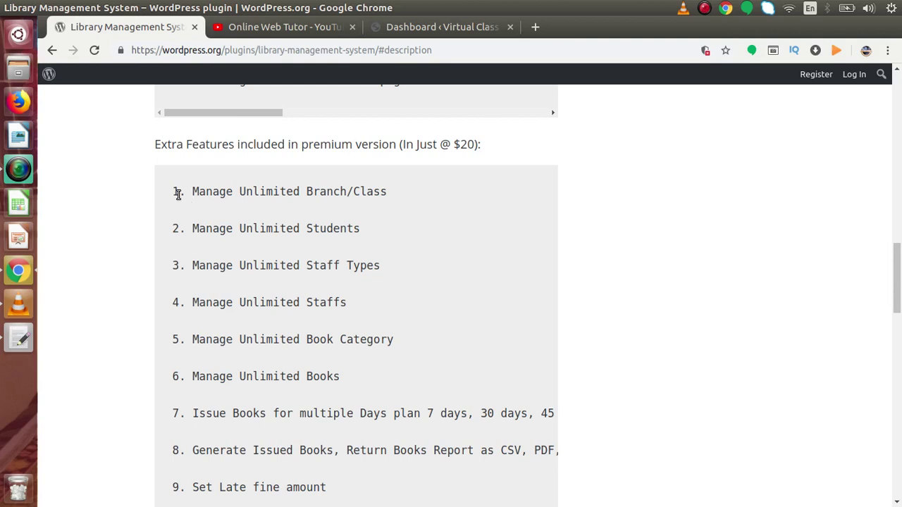
{"action": "left_click_drag", "start_coordinate": [178, 192], "coordinate": [292, 409]}
{"action": "left_click", "coordinate": [288, 407]}
{"action": "left_click_drag", "start_coordinate": [896, 296], "coordinate": [899, 205]}
{"action": "scroll", "coordinate": [900, 205], "scroll_direction": "up", "scroll_amount": 10}
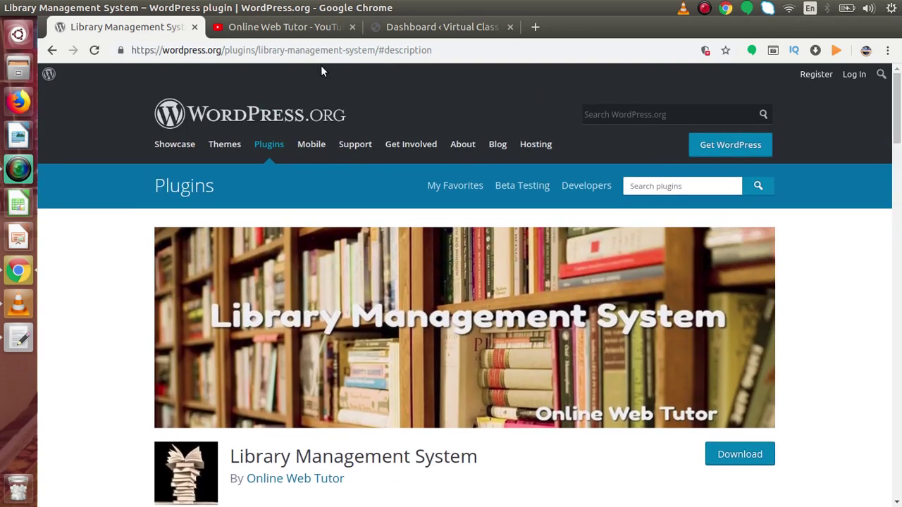
{"action": "left_click", "coordinate": [305, 30]}
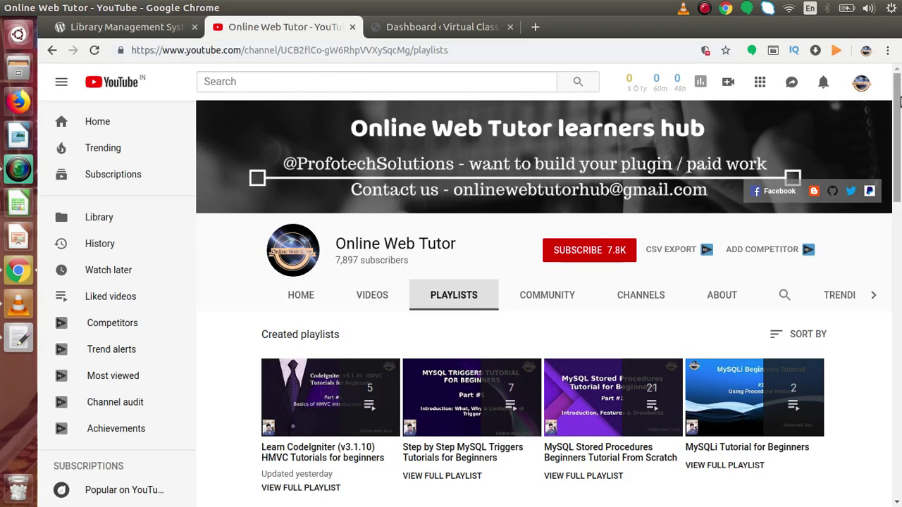
Scroll through the Online Web Tutor channel playlists, then return to the plugin page
{"action": "scroll", "coordinate": [899, 115], "scroll_direction": "down", "scroll_amount": 1}
{"action": "left_click_drag", "start_coordinate": [899, 115], "coordinate": [899, 197]}
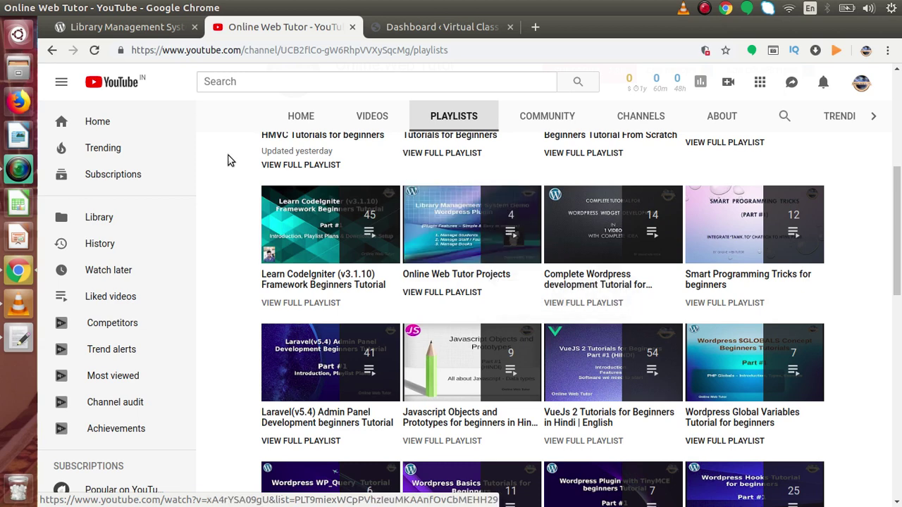
{"action": "left_click", "coordinate": [169, 28]}
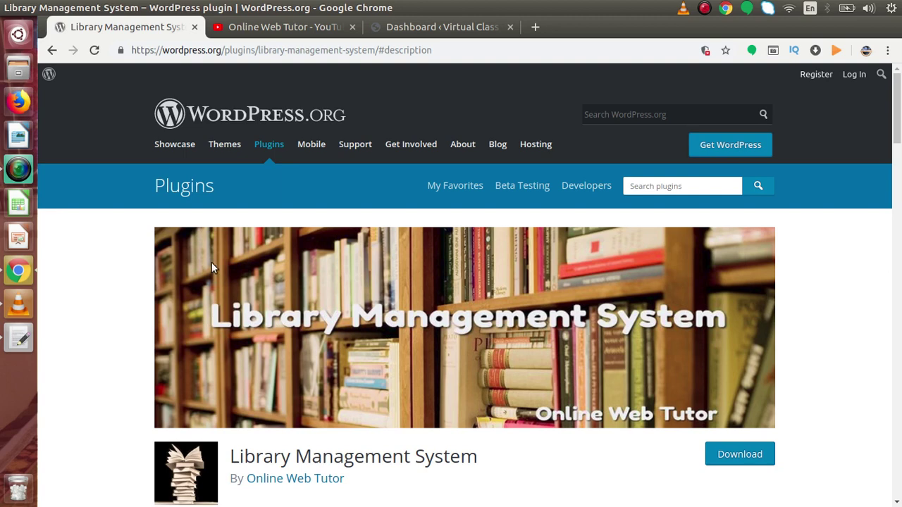
Open the Library Management dashboard in the site admin, showing zero counts, then return to WordPress.org
{"action": "left_click", "coordinate": [437, 27]}
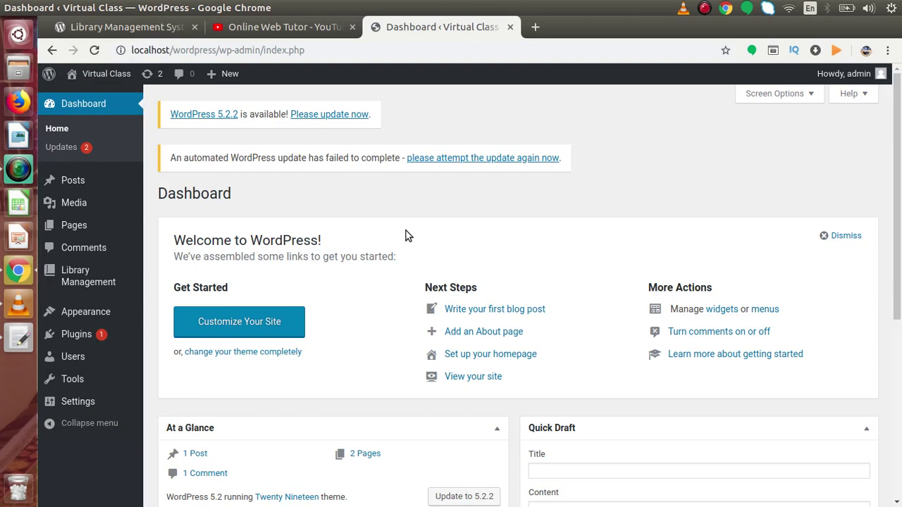
{"action": "mouse_move", "coordinate": [87, 280]}
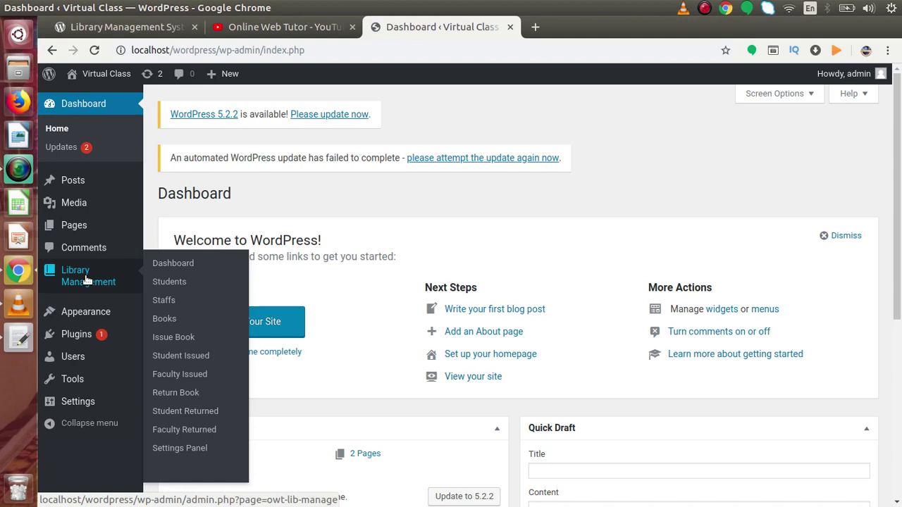
{"action": "left_click", "coordinate": [87, 280]}
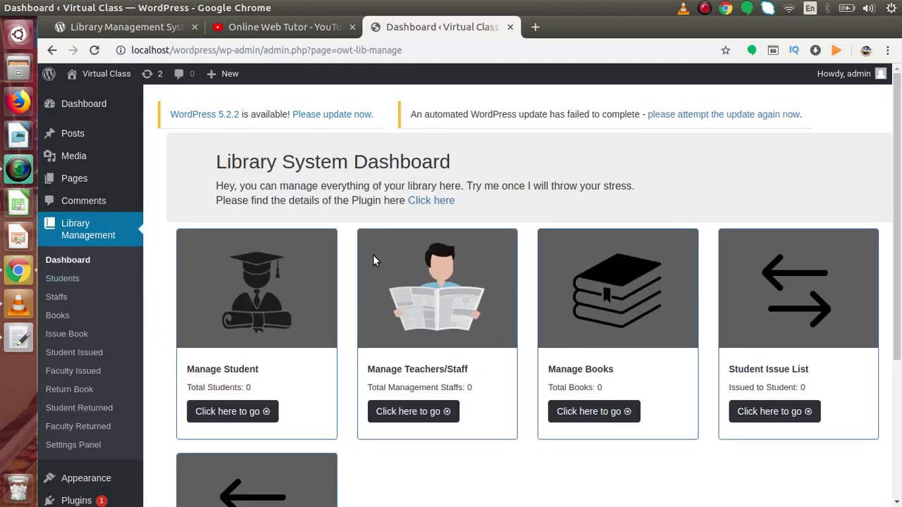
{"action": "left_click_drag", "start_coordinate": [898, 155], "coordinate": [898, 120]}
{"action": "left_click", "coordinate": [127, 27]}
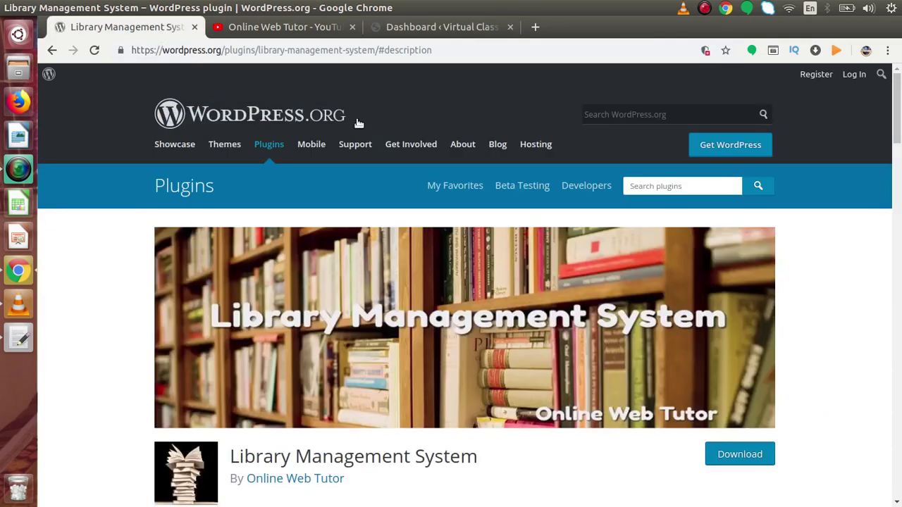
Scroll to the plugin's free feature list, then go back to the Library System Dashboard
{"action": "left_click_drag", "start_coordinate": [898, 106], "coordinate": [899, 199]}
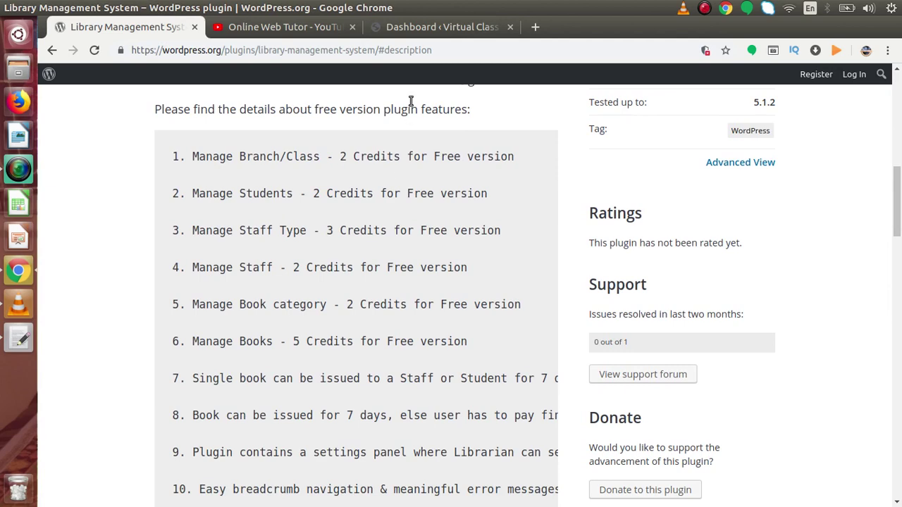
{"action": "left_click", "coordinate": [439, 31]}
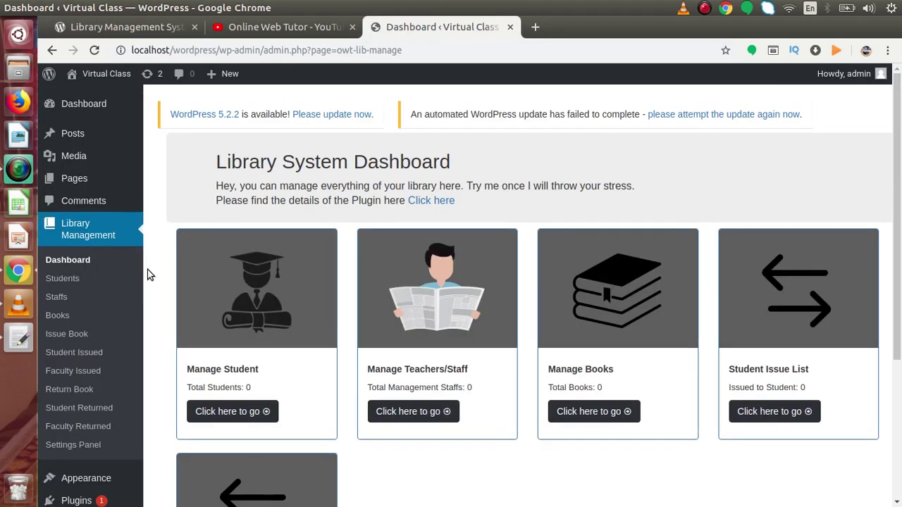
On the Students page, check the empty branch list and add a Computer Science branch
{"action": "left_click", "coordinate": [62, 280]}
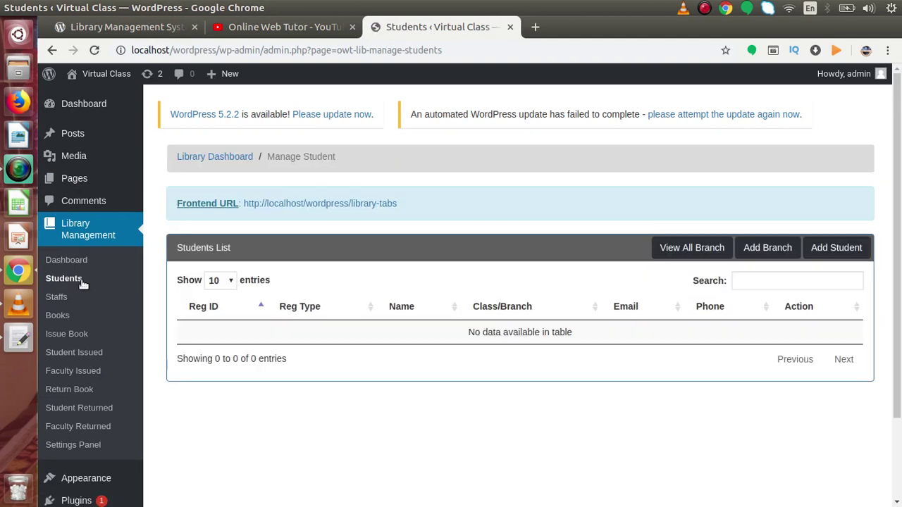
{"action": "left_click", "coordinate": [686, 251]}
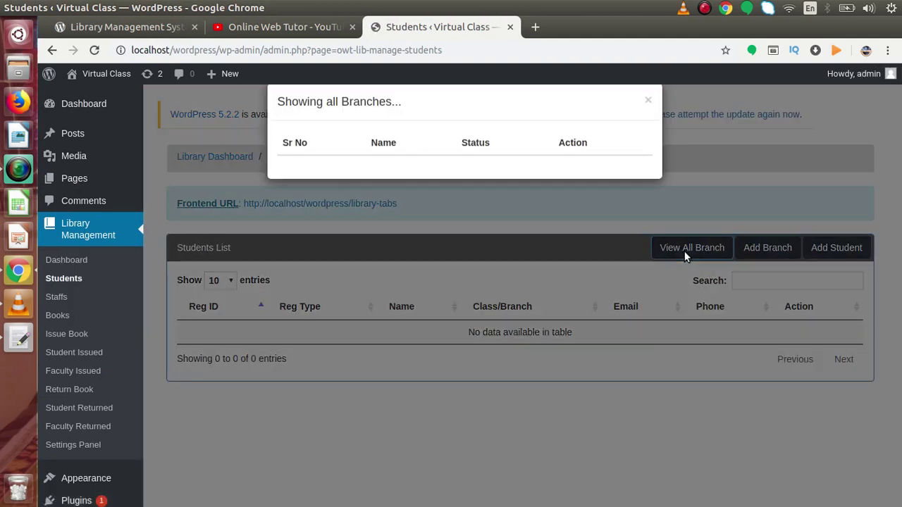
{"action": "left_click", "coordinate": [729, 191]}
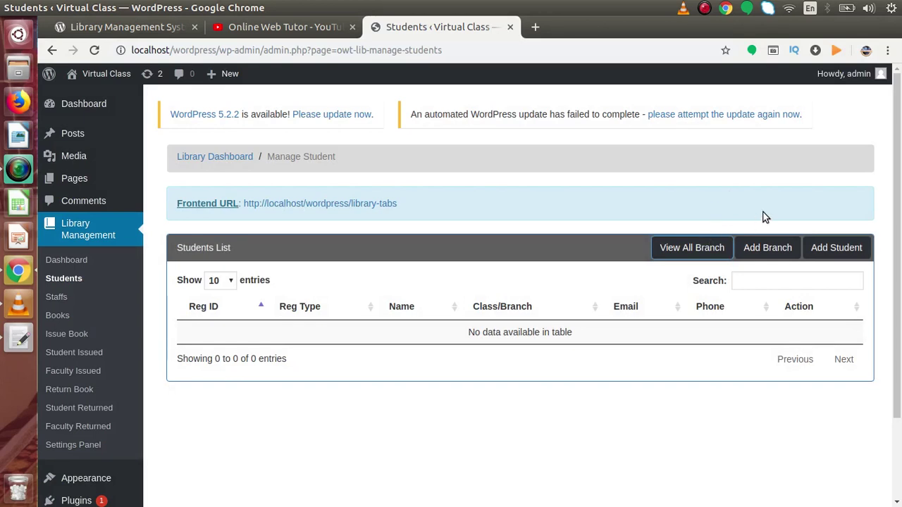
{"action": "left_click", "coordinate": [765, 245]}
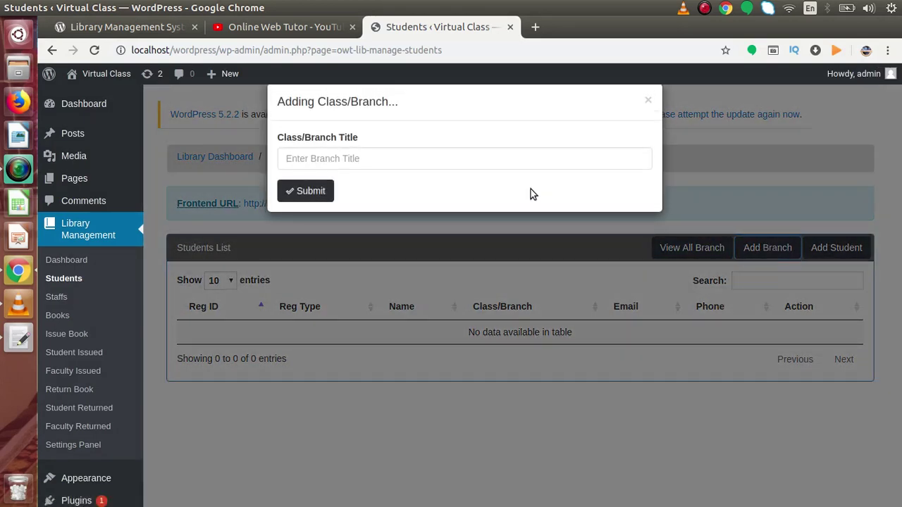
{"action": "left_click", "coordinate": [429, 161]}
{"action": "type", "text": "Com"}
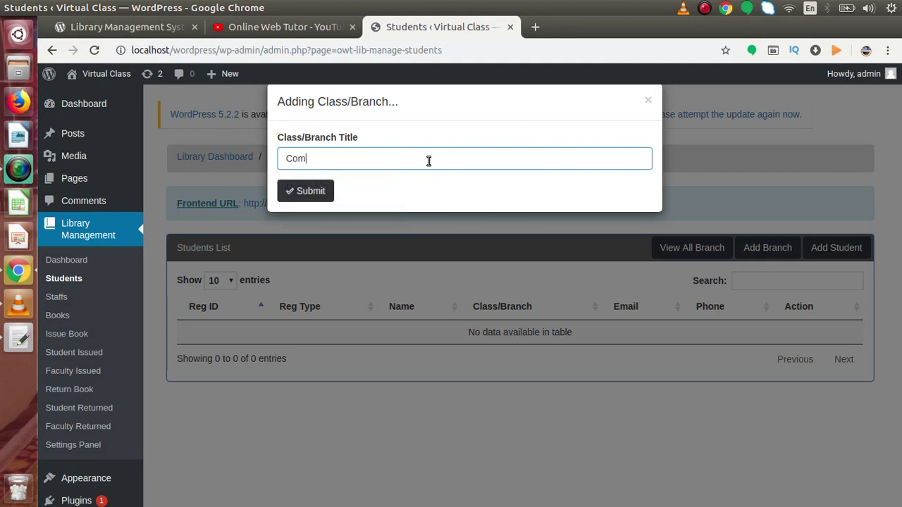
{"action": "type", "text": "pjt"}
{"action": "key", "text": "BackSpace"}
{"action": "key", "text": "BackSpace"}
{"action": "type", "text": "uter Science"}
{"action": "left_click", "coordinate": [312, 191]}
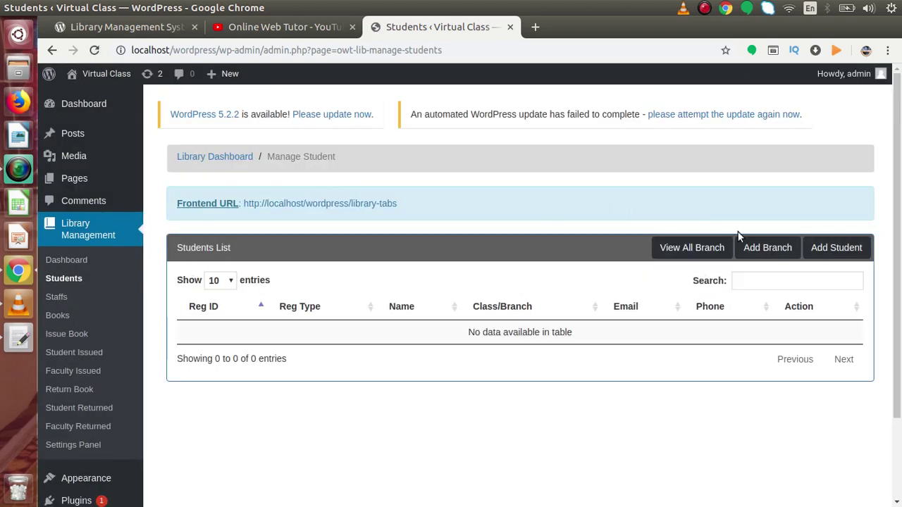
Add a second class/branch titled Mechanical
{"action": "left_click", "coordinate": [755, 248]}
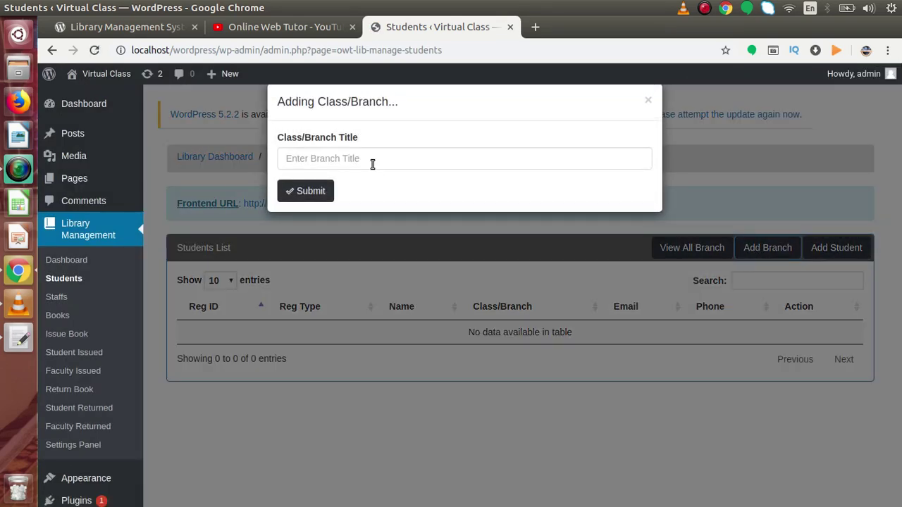
{"action": "left_click", "coordinate": [373, 164]}
{"action": "type", "text": "Mecha"}
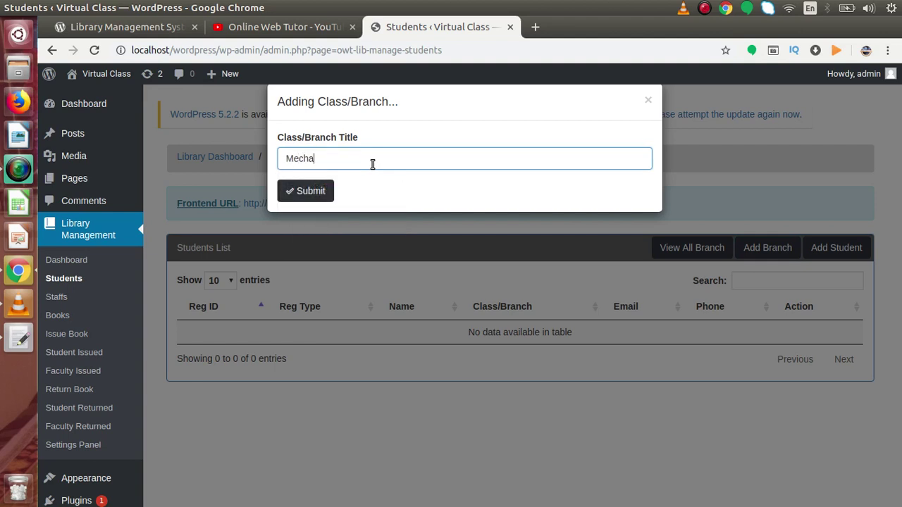
{"action": "type", "text": "nical"}
{"action": "left_click", "coordinate": [318, 191]}
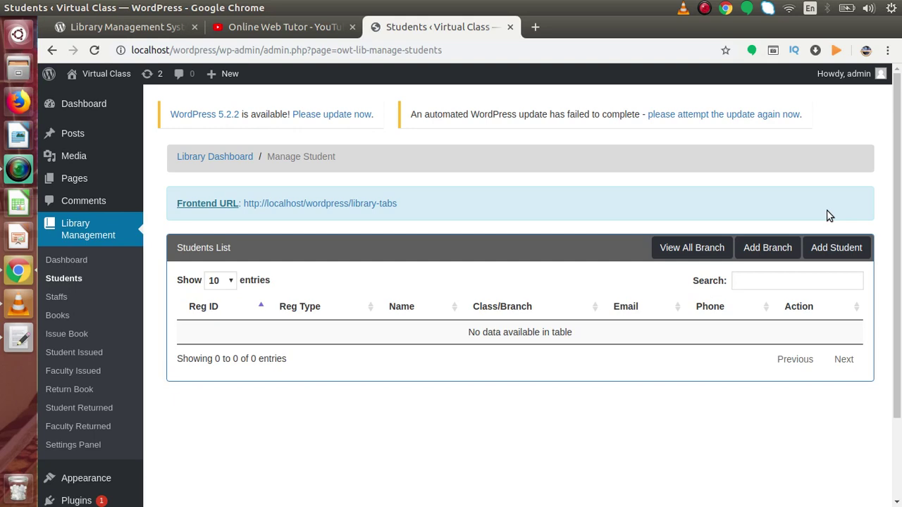
Start a new student with registration ID 12345, name Student 1, branch Computer Science, e-mail and phone
{"action": "left_click", "coordinate": [830, 248]}
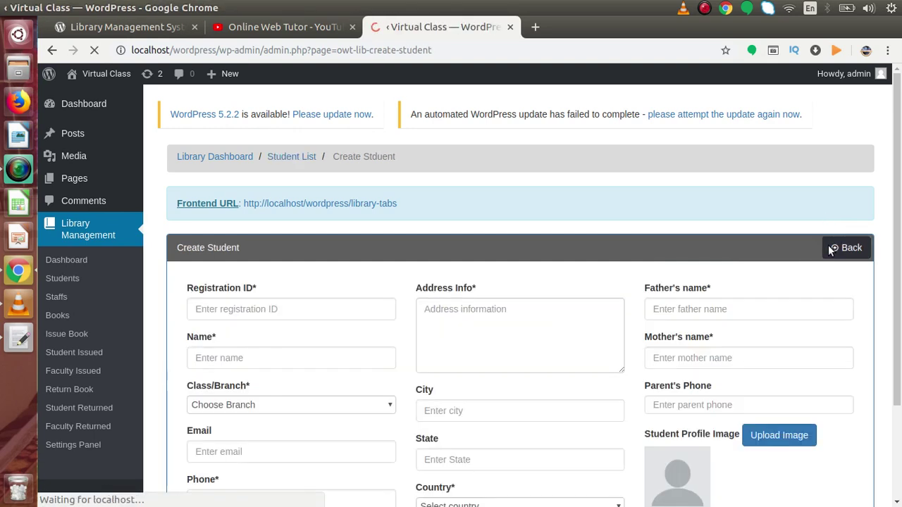
{"action": "scroll", "coordinate": [745, 230], "scroll_direction": "down", "scroll_amount": 2}
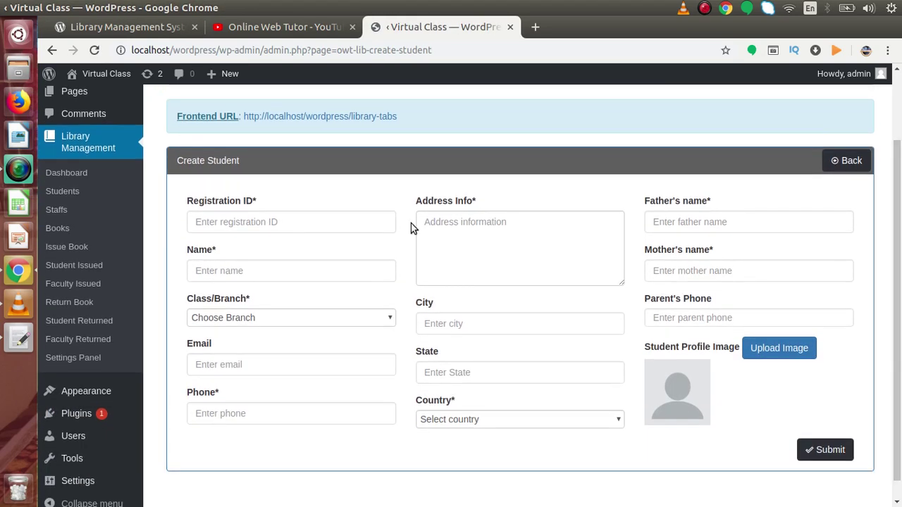
{"action": "left_click", "coordinate": [365, 227]}
{"action": "type", "text": "12345"}
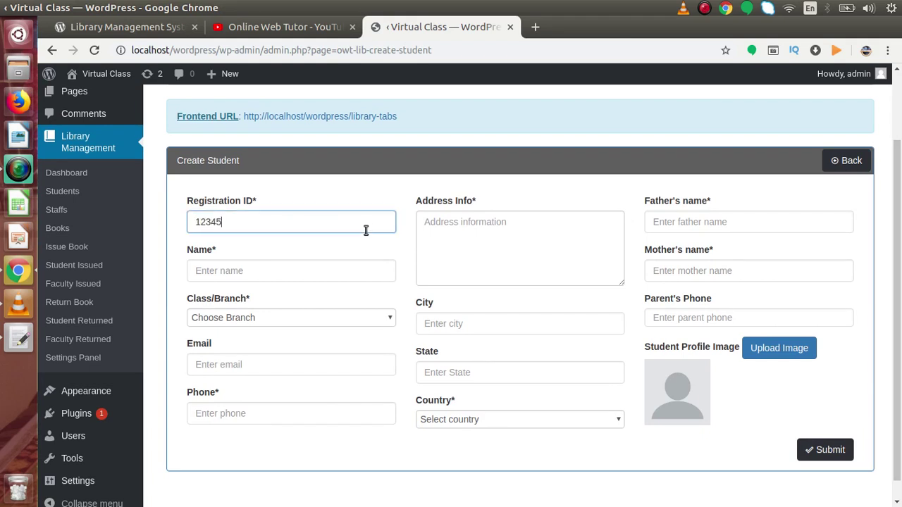
{"action": "left_click", "coordinate": [300, 267]}
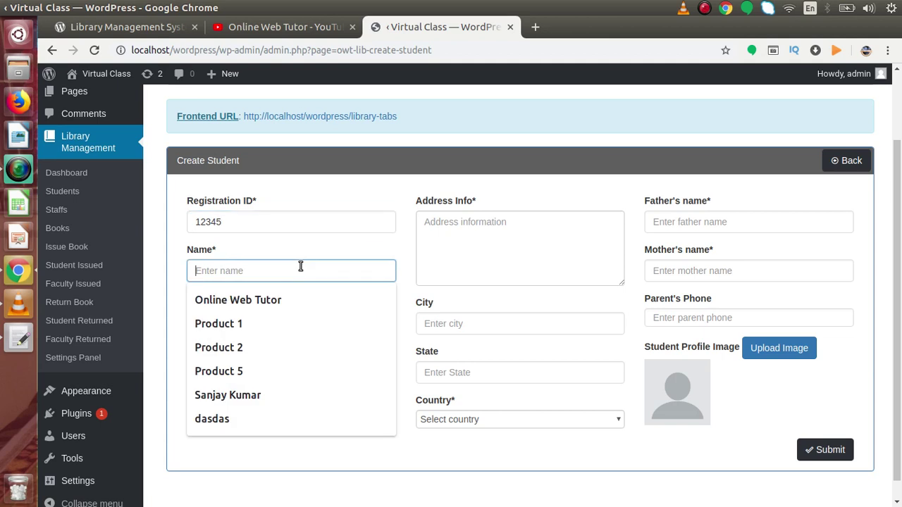
{"action": "type", "text": "Student 1"}
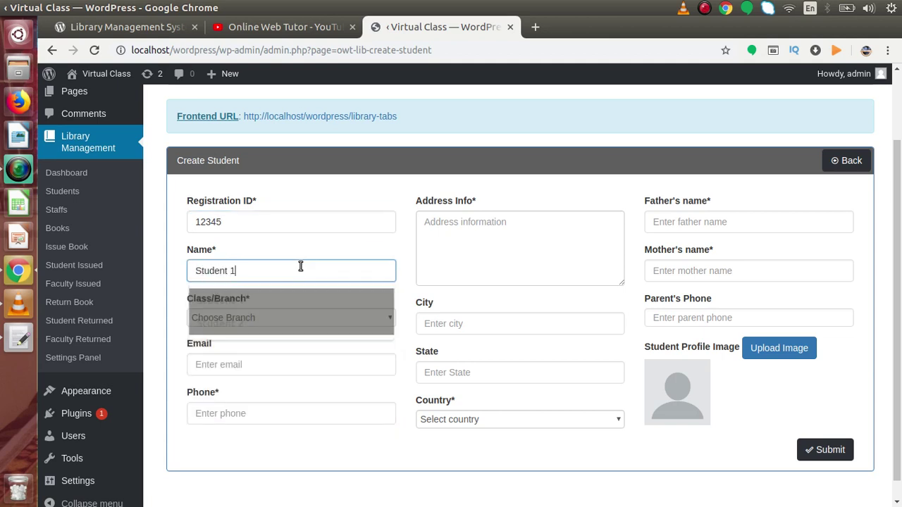
{"action": "left_click", "coordinate": [274, 318]}
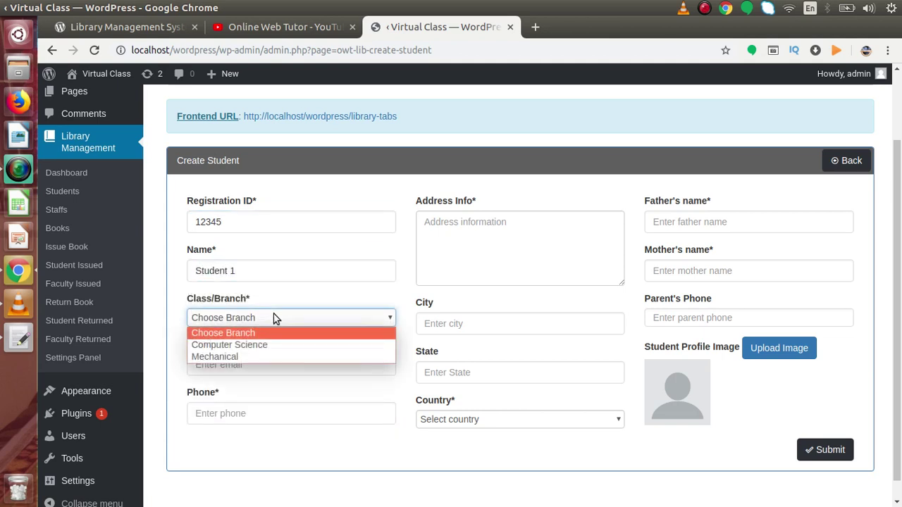
{"action": "left_click", "coordinate": [267, 345]}
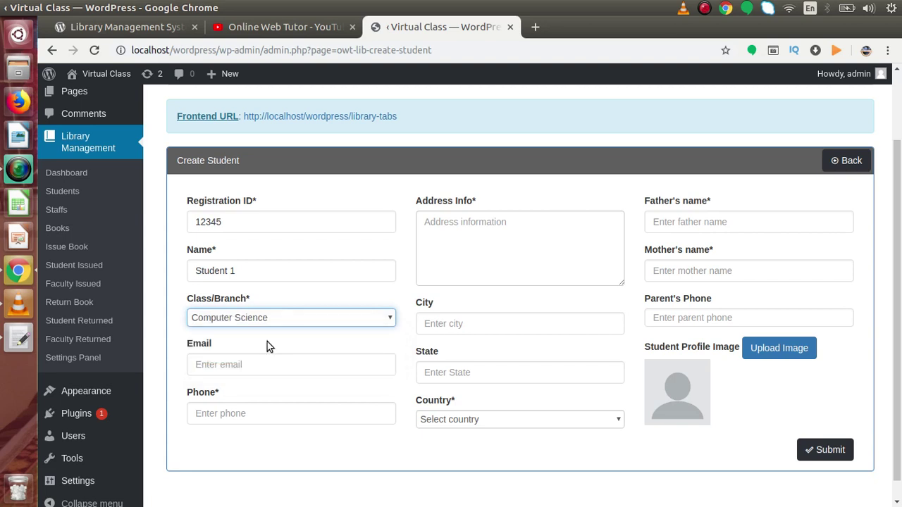
{"action": "left_click", "coordinate": [268, 364]}
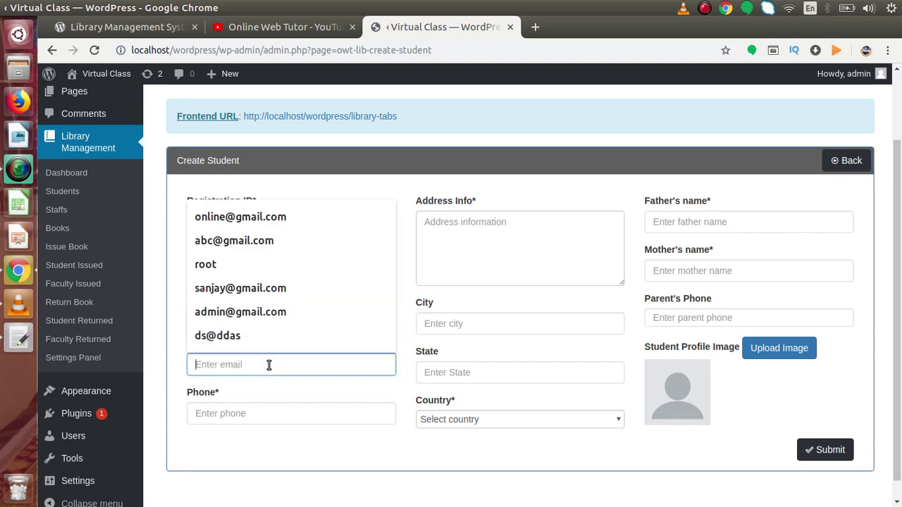
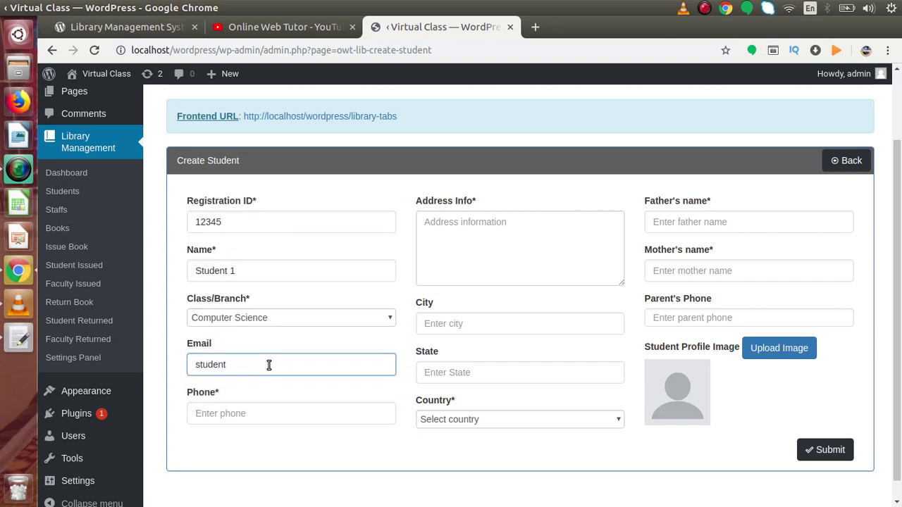
{"action": "left_click", "coordinate": [268, 416]}
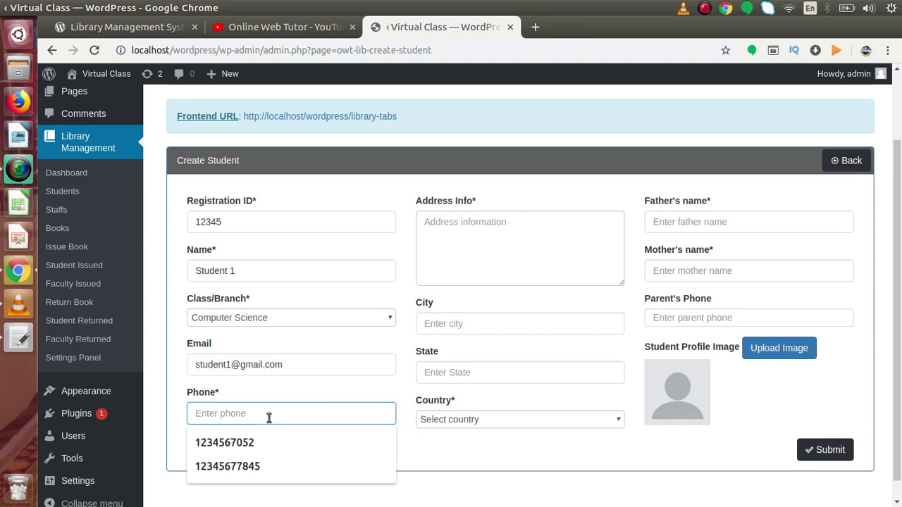
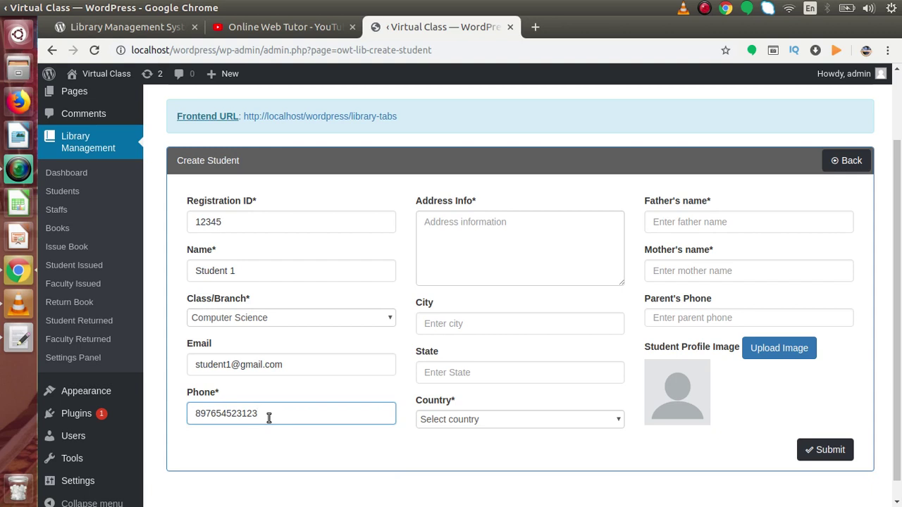
Enter the address as Sample Address, City 1, State 2, with country Bulgaria
{"action": "left_click", "coordinate": [469, 235]}
{"action": "type", "text": "S"}
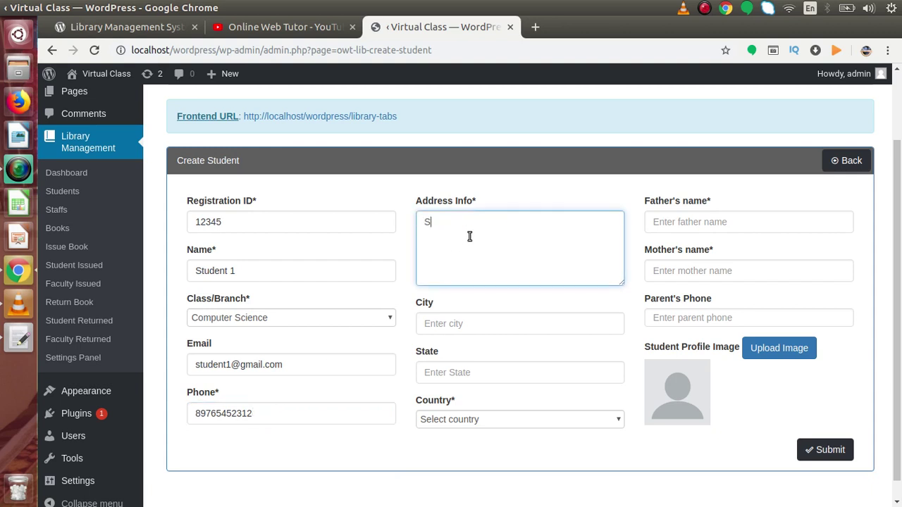
{"action": "type", "text": "ample Address"}
{"action": "left_click", "coordinate": [471, 318]}
{"action": "type", "text": "City 1"}
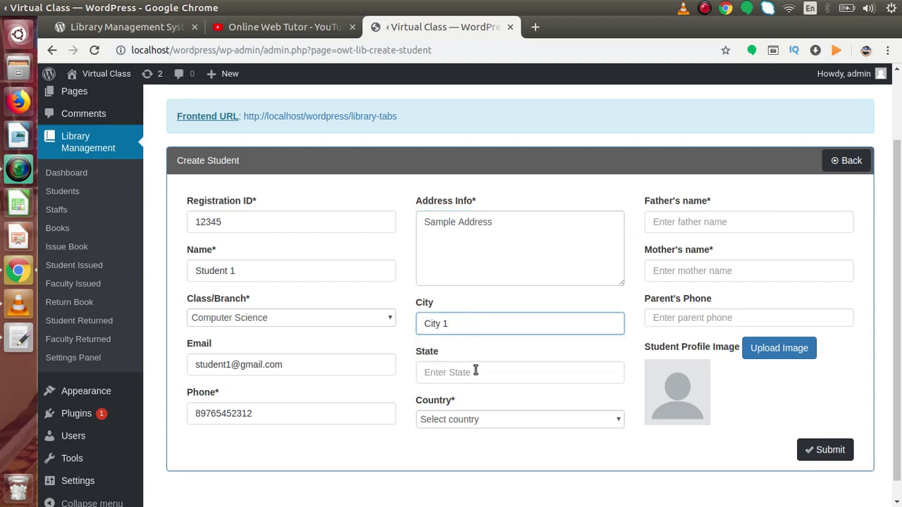
{"action": "left_click", "coordinate": [475, 370]}
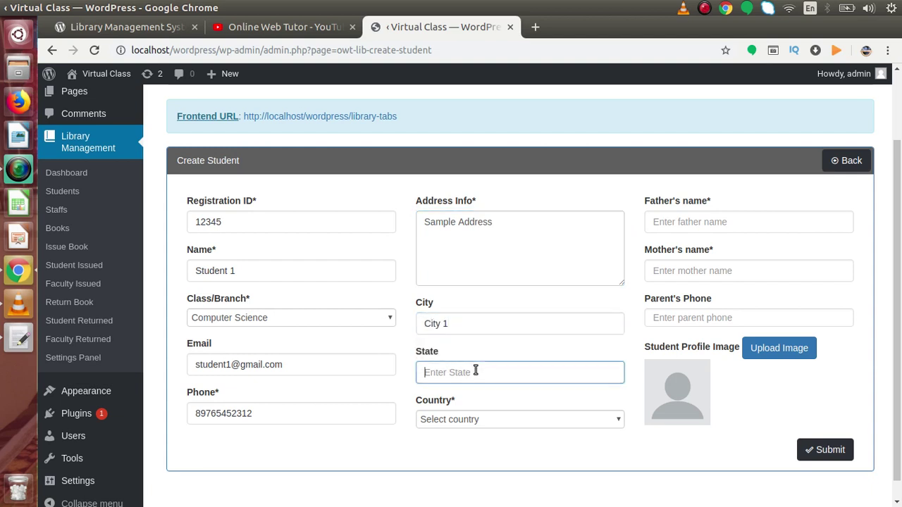
{"action": "type", "text": "State "}
{"action": "type", "text": "2"}
{"action": "left_click", "coordinate": [472, 420]}
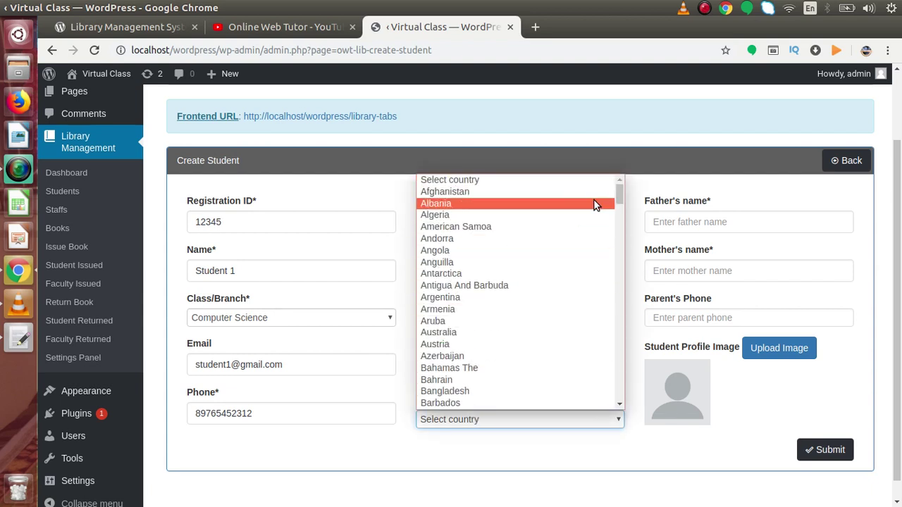
{"action": "left_click_drag", "start_coordinate": [623, 189], "coordinate": [621, 210]}
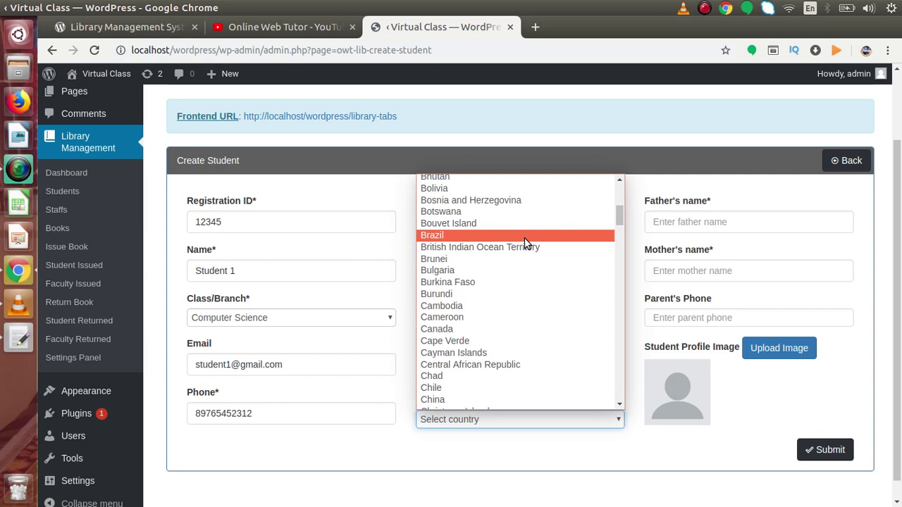
{"action": "left_click", "coordinate": [482, 275]}
Fill in the father's and mother's names and submit the Student 1 record
{"action": "left_click", "coordinate": [708, 223]}
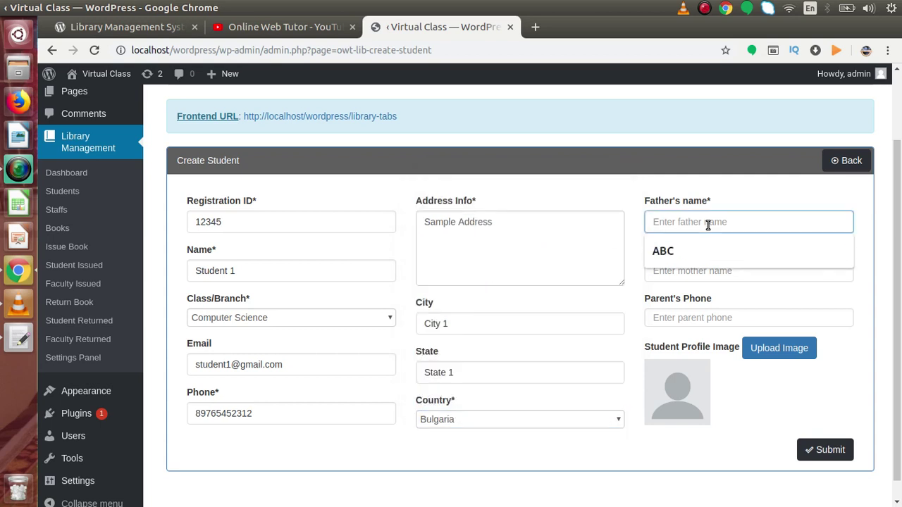
{"action": "type", "text": "S"}
{"action": "key", "text": "BackSpace"}
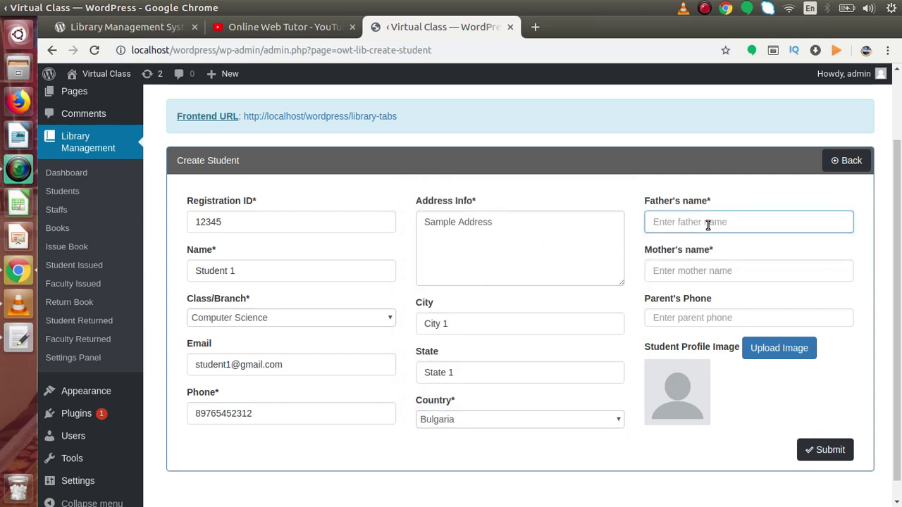
{"action": "type", "text": "Sample Fater1"}
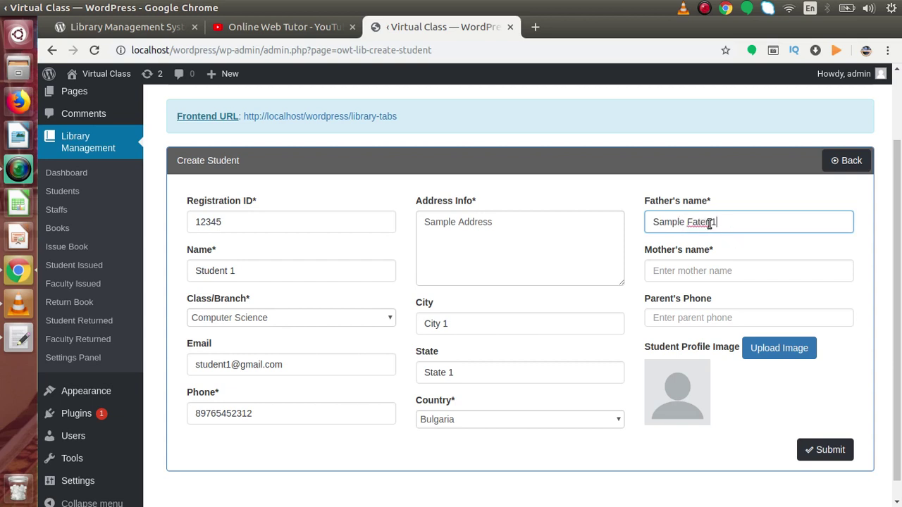
{"action": "left_click", "coordinate": [699, 222]}
{"action": "type", "text": "h"}
{"action": "left_click", "coordinate": [731, 270]}
{"action": "type", "text": "Sample Father 2"}
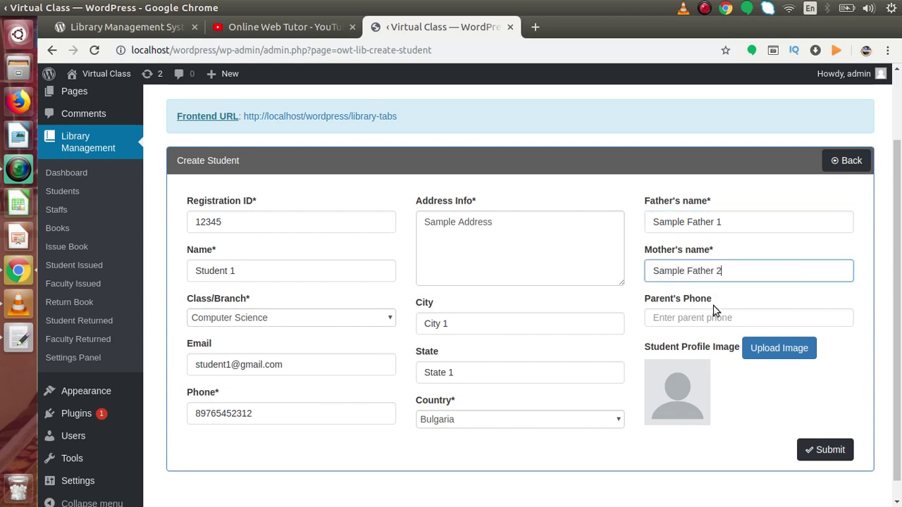
{"action": "left_click", "coordinate": [713, 315]}
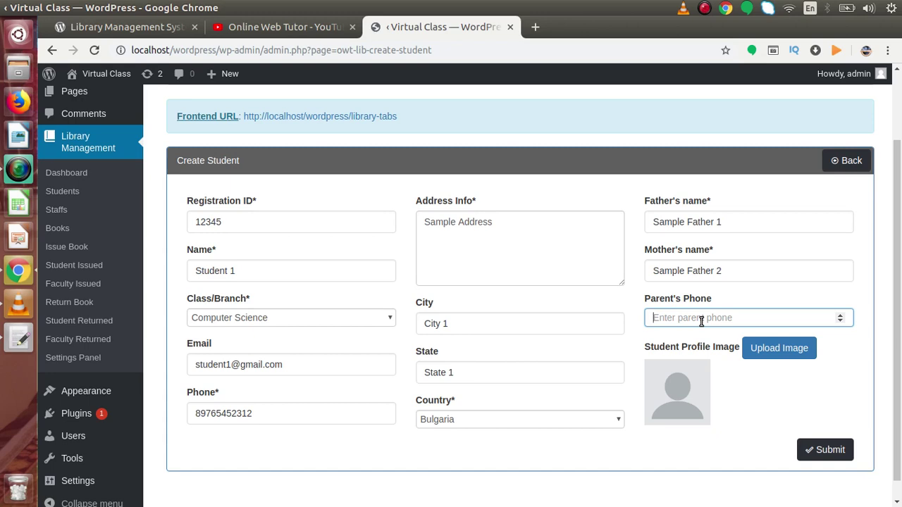
{"action": "left_click", "coordinate": [822, 450]}
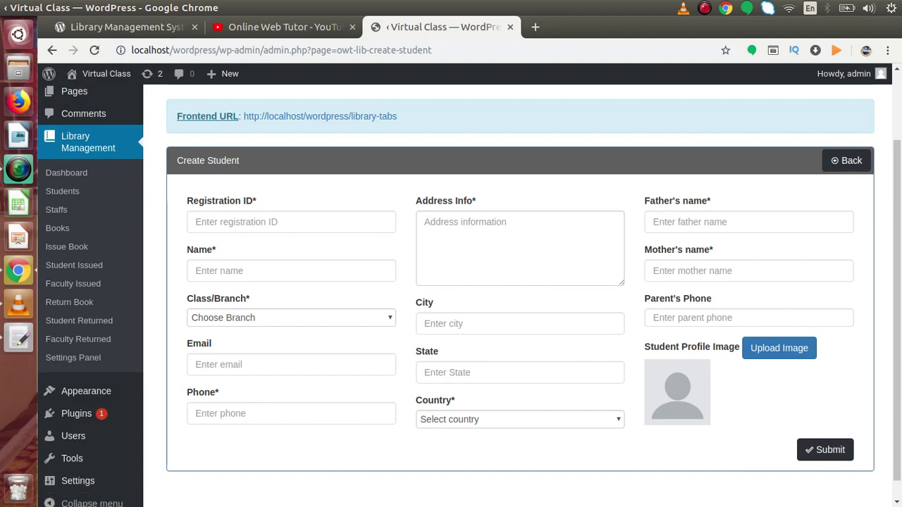
Enter registration ID 874654, name Student 2, branch Mechanical, plus the student's e-mail and phone
{"action": "left_click", "coordinate": [294, 224]}
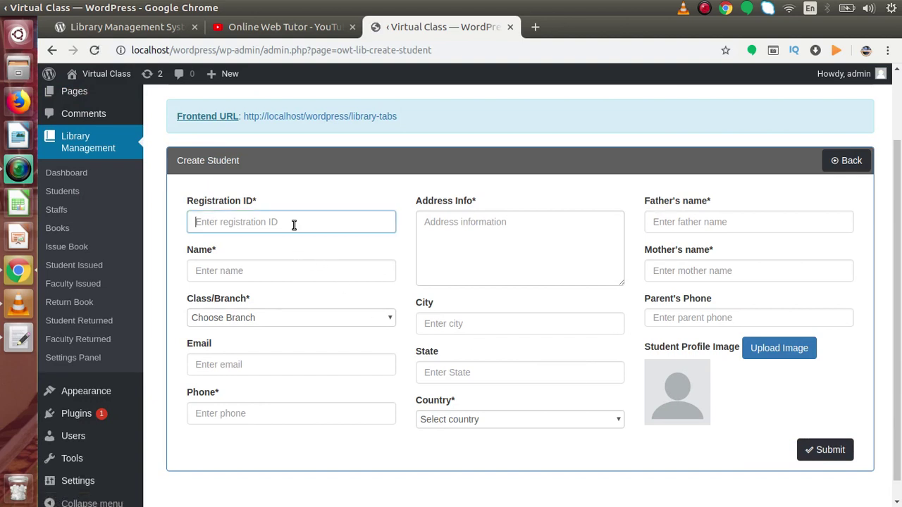
{"action": "type", "text": "874654"}
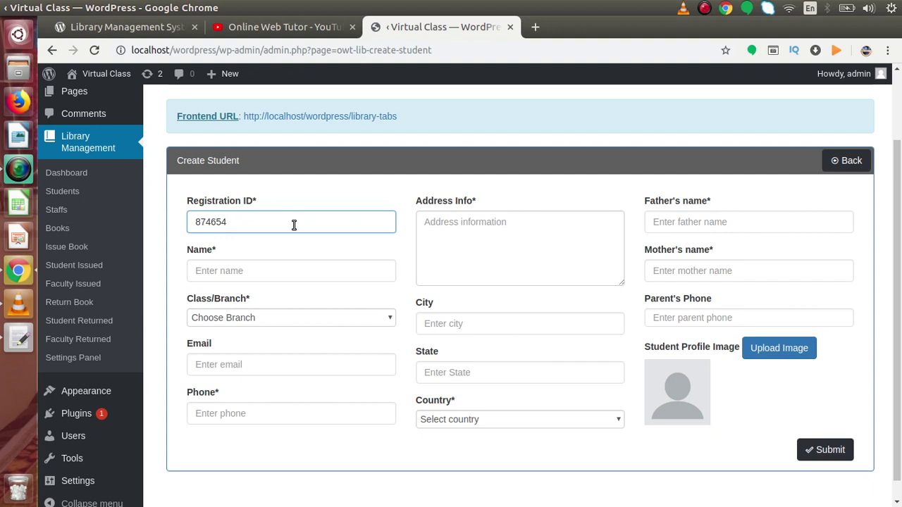
{"action": "left_click", "coordinate": [279, 266]}
{"action": "type", "text": "Stu"}
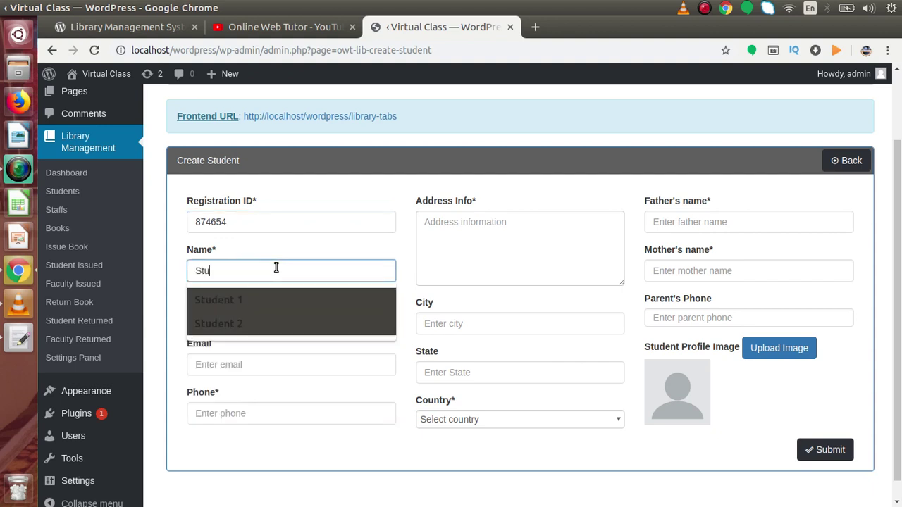
{"action": "key", "text": "Down"}
{"action": "key", "text": "Down"}
{"action": "key", "text": "Return"}
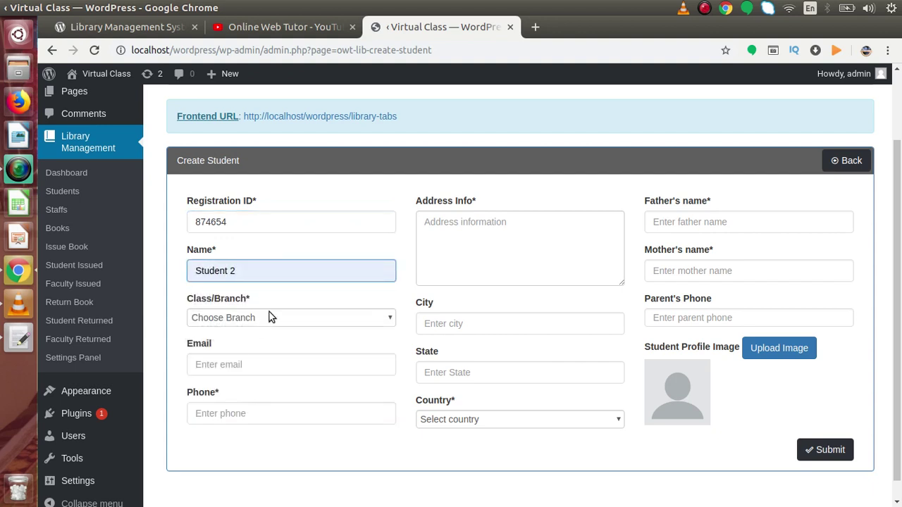
{"action": "left_click", "coordinate": [268, 317]}
{"action": "left_click", "coordinate": [262, 356]}
{"action": "left_click", "coordinate": [265, 365]}
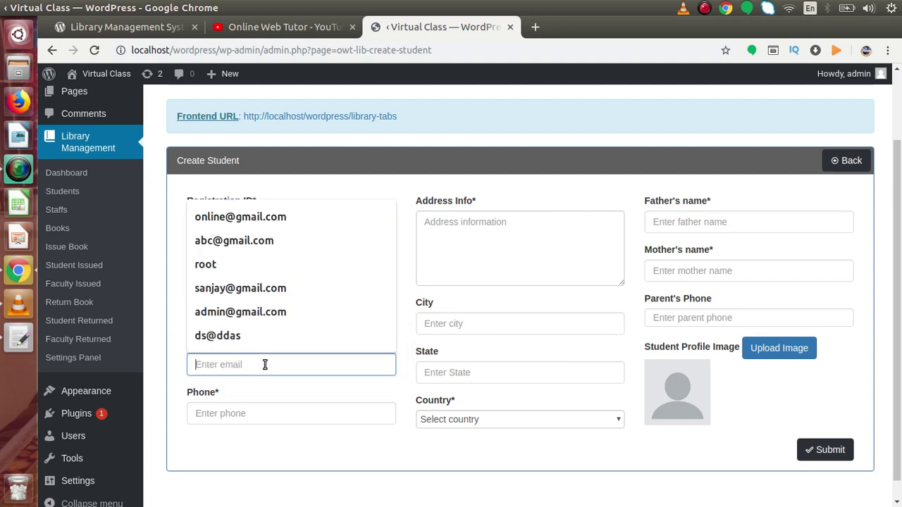
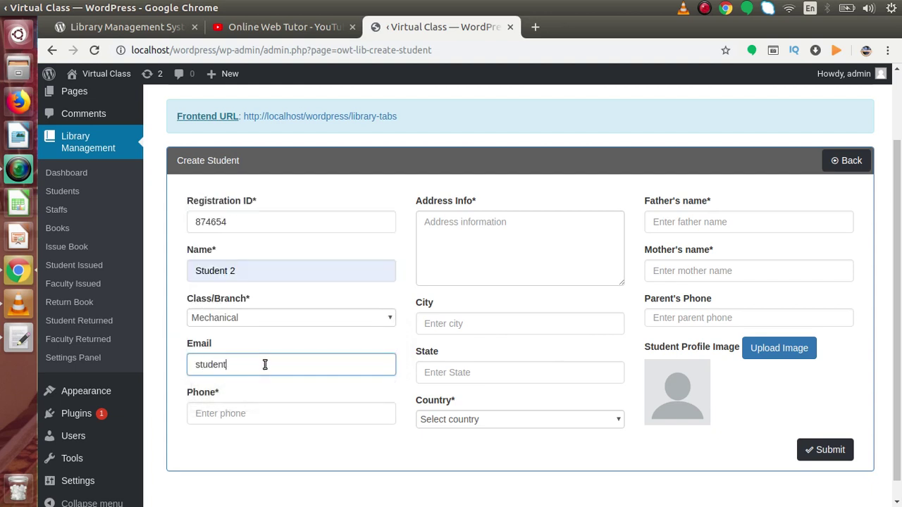
{"action": "left_click", "coordinate": [266, 410]}
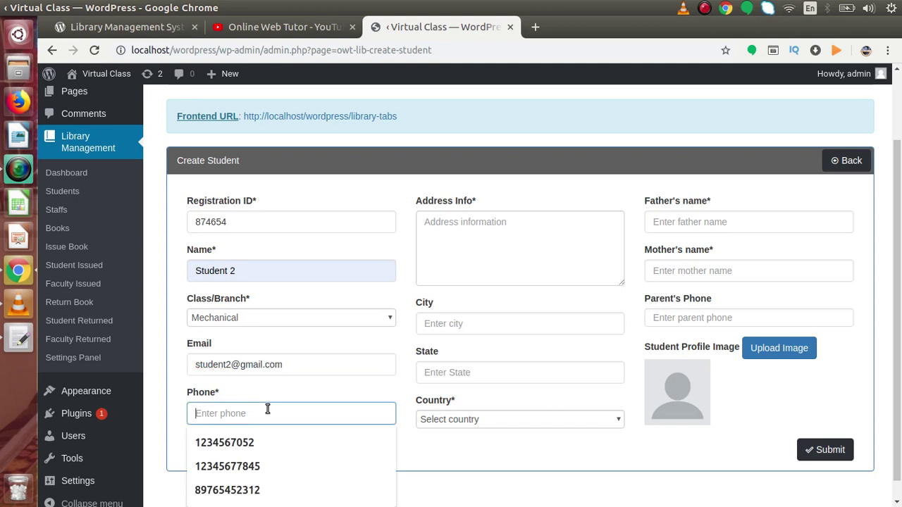
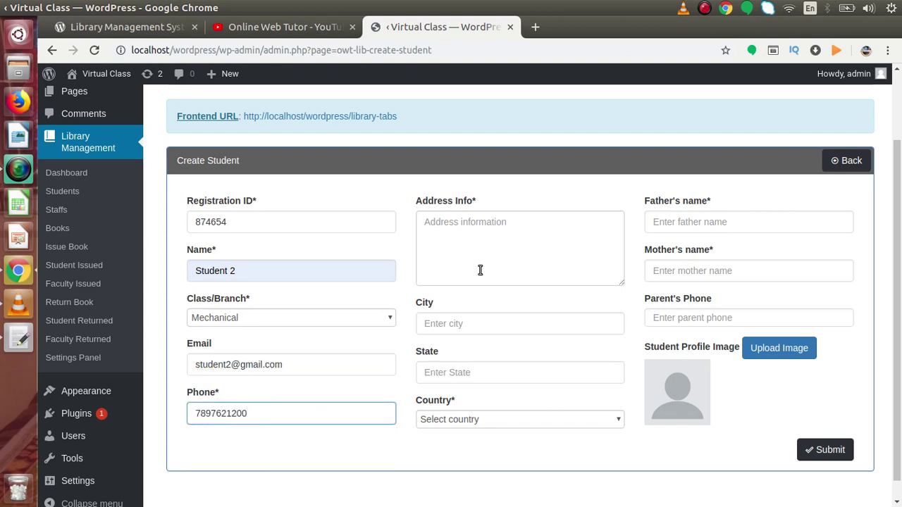
Enter the address as Test Address, City 2, State 2, with country Bangladesh
{"action": "left_click", "coordinate": [486, 265]}
{"action": "type", "text": "Te"}
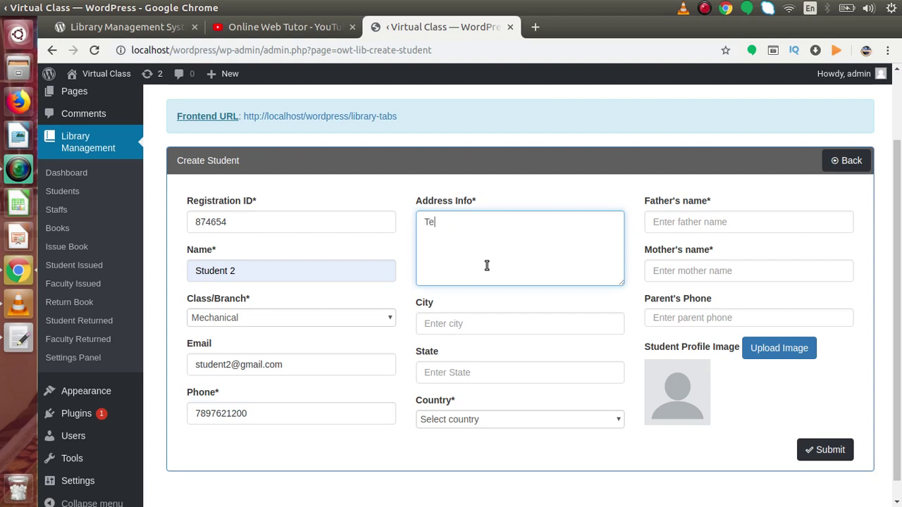
{"action": "type", "text": "st Address"}
{"action": "left_click", "coordinate": [502, 319]}
{"action": "type", "text": "City 2"}
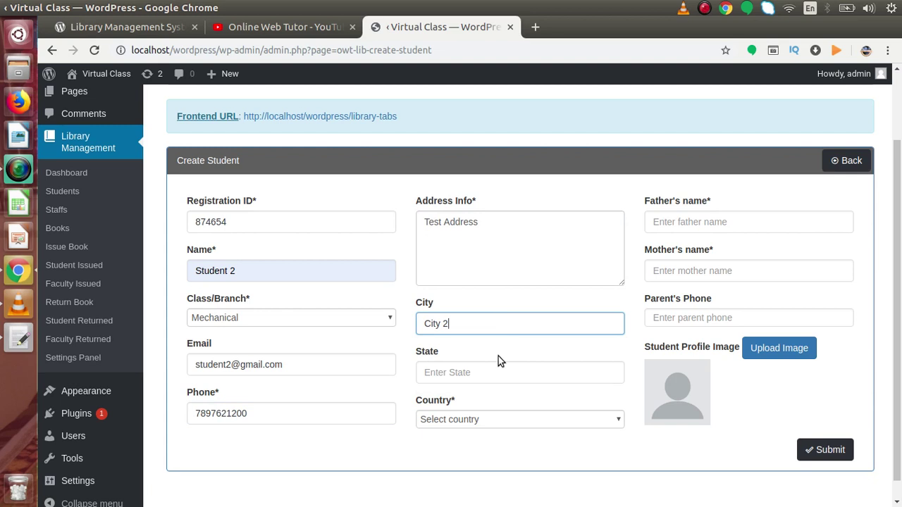
{"action": "left_click", "coordinate": [499, 369]}
{"action": "type", "text": "State 2"}
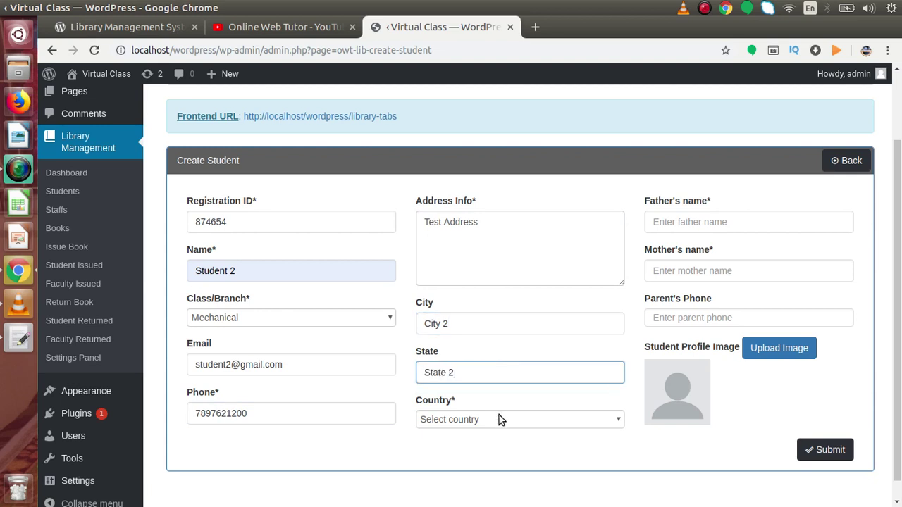
{"action": "left_click", "coordinate": [499, 419]}
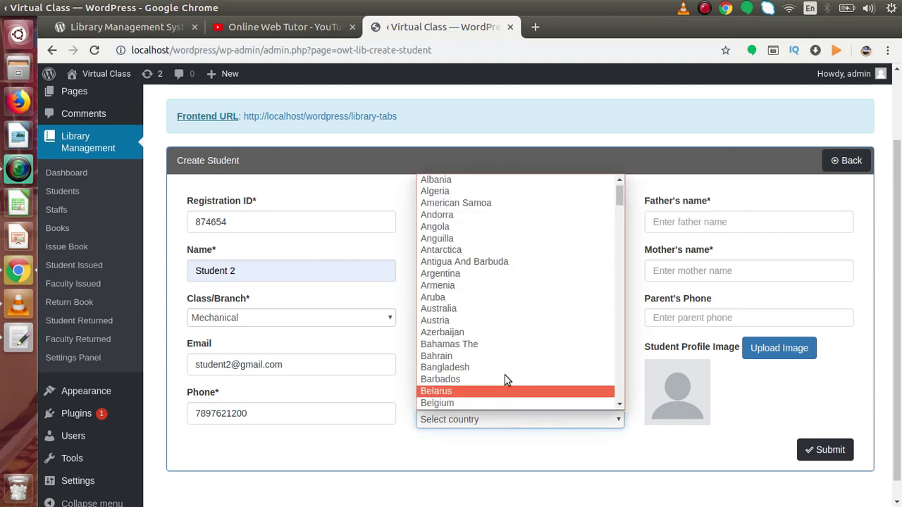
{"action": "left_click", "coordinate": [508, 369]}
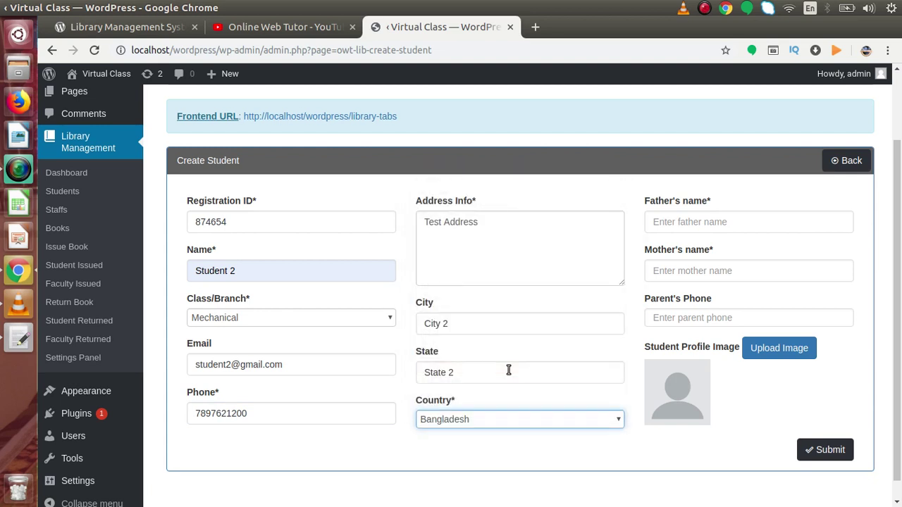
Fill in the parents' names, Sample Father 2 and Sample Mother 2, and submit the record
{"action": "left_click", "coordinate": [702, 225]}
{"action": "type", "text": "Sam"}
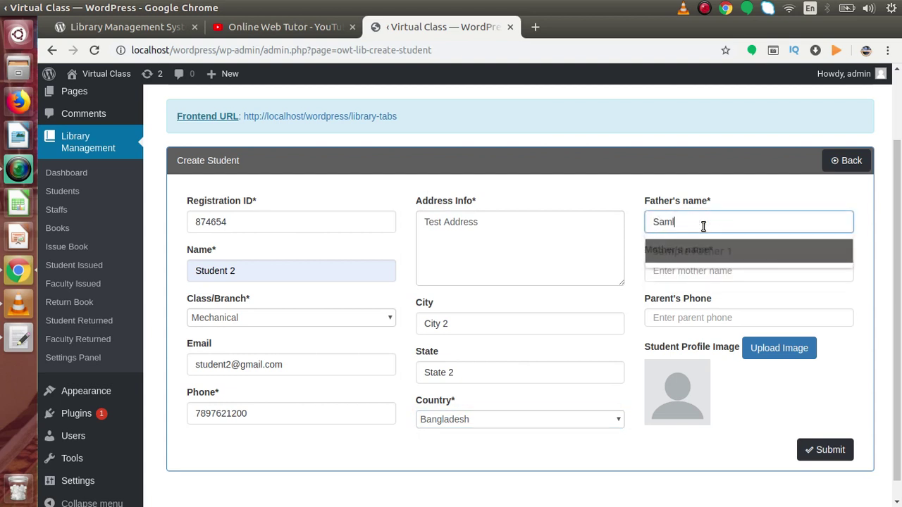
{"action": "type", "text": "ple Father 2"}
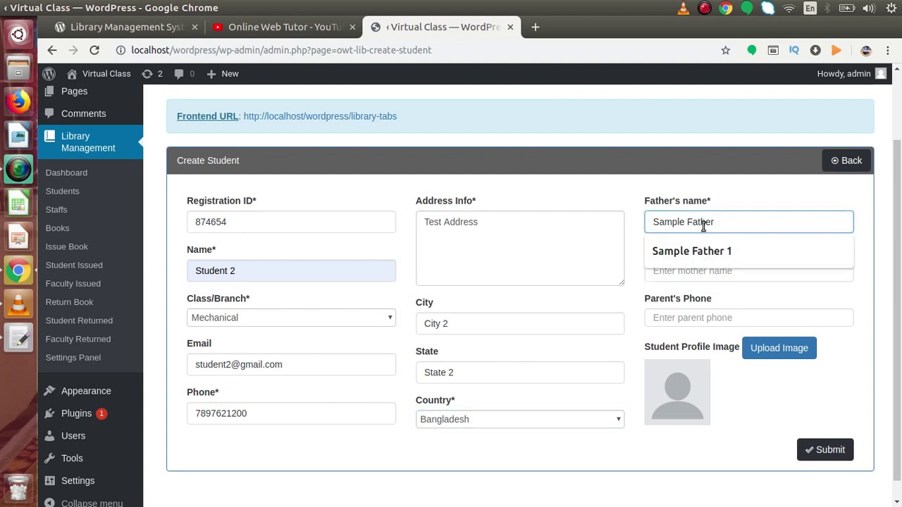
{"action": "key", "text": "Tab"}
{"action": "type", "text": "Sample Mo"}
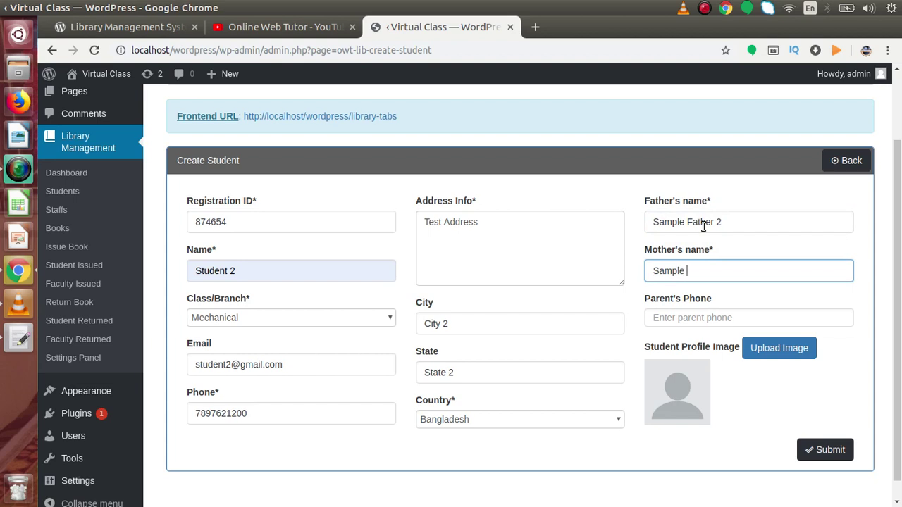
{"action": "left_click", "coordinate": [703, 226]}
{"action": "type", "text": "her"}
{"action": "key", "text": "BackSpace"}
{"action": "key", "text": "BackSpace"}
{"action": "key", "text": "BackSpace"}
{"action": "key", "text": "BackSpace"}
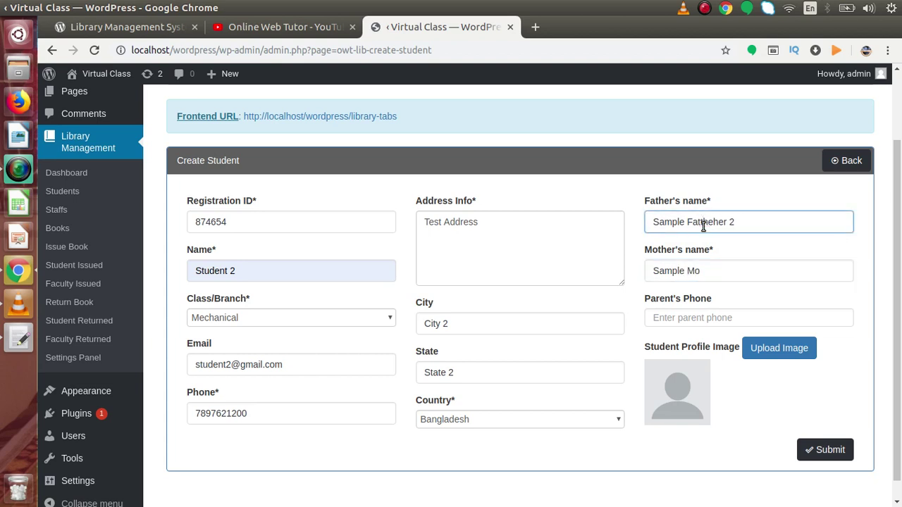
{"action": "left_click", "coordinate": [721, 270]}
{"action": "type", "text": "ther 2"}
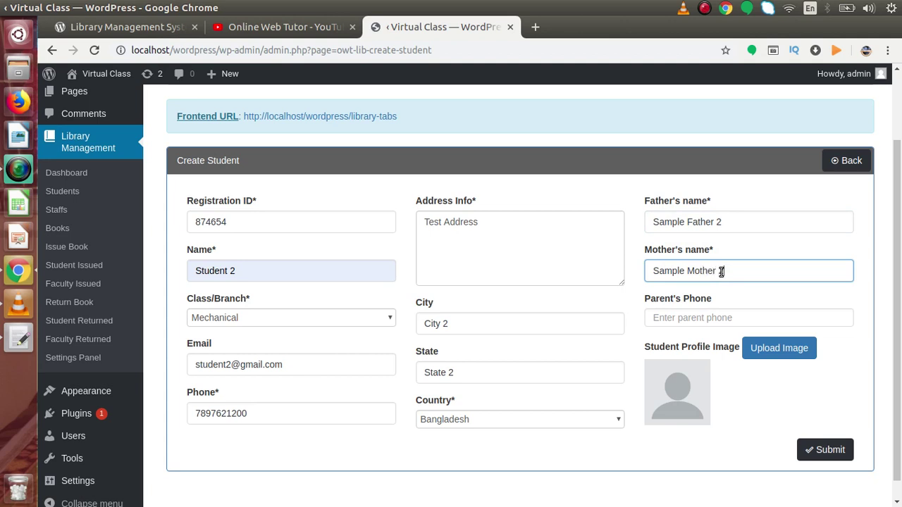
{"action": "left_click", "coordinate": [730, 317]}
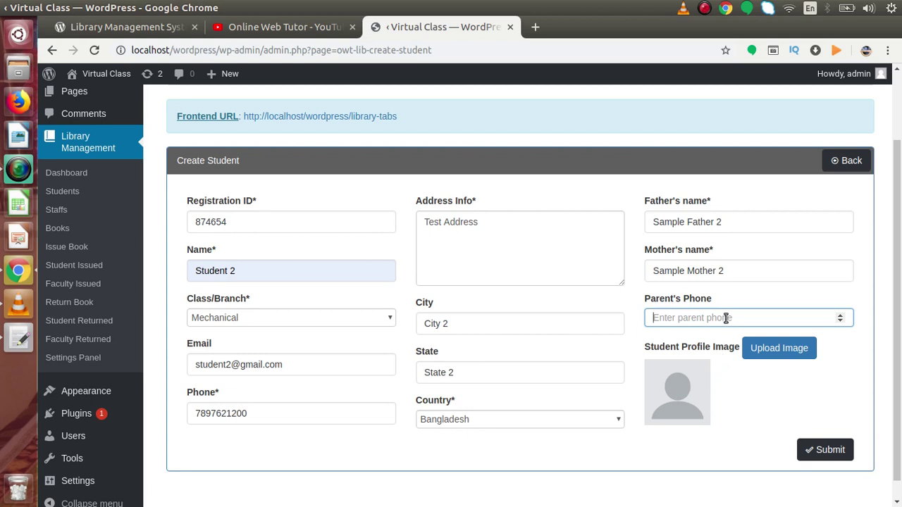
{"action": "left_click", "coordinate": [818, 454]}
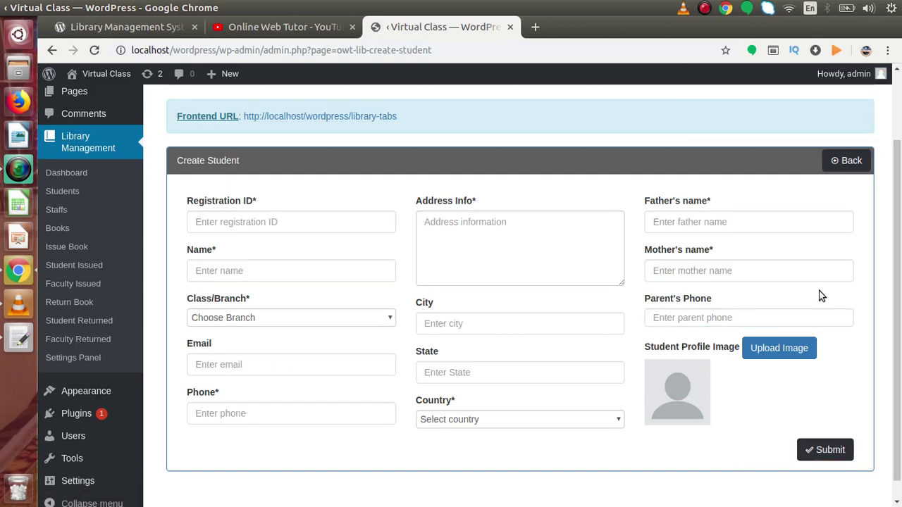
Return to the students list, then open the site's Pages list in a new tab
{"action": "left_click", "coordinate": [846, 172]}
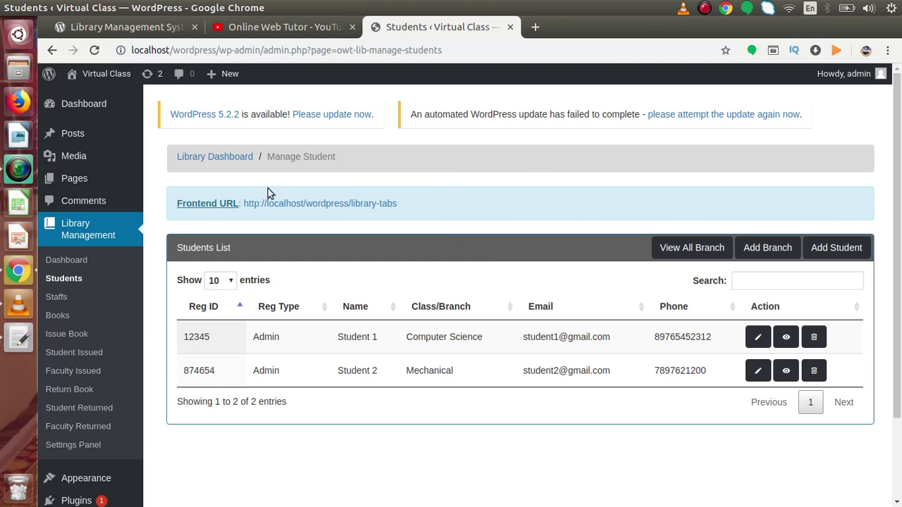
{"action": "right_click", "coordinate": [86, 183]}
{"action": "left_click", "coordinate": [113, 190]}
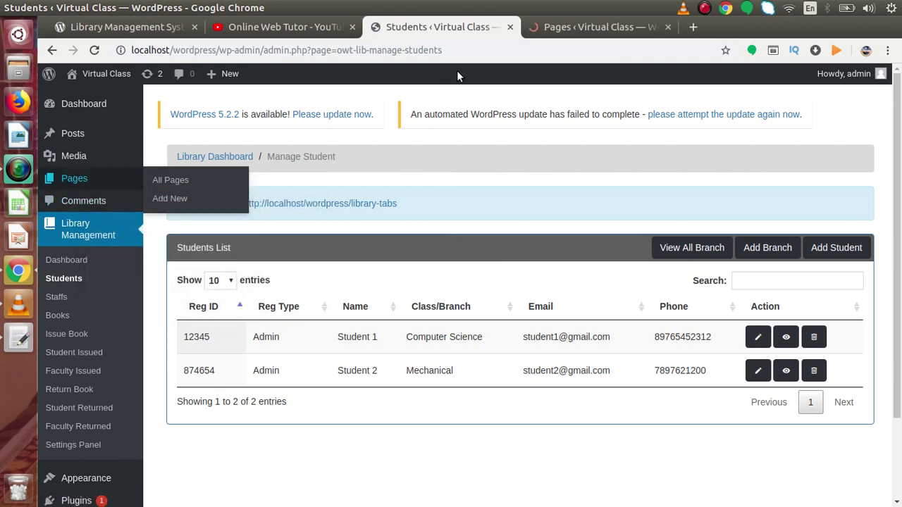
{"action": "left_click", "coordinate": [567, 27]}
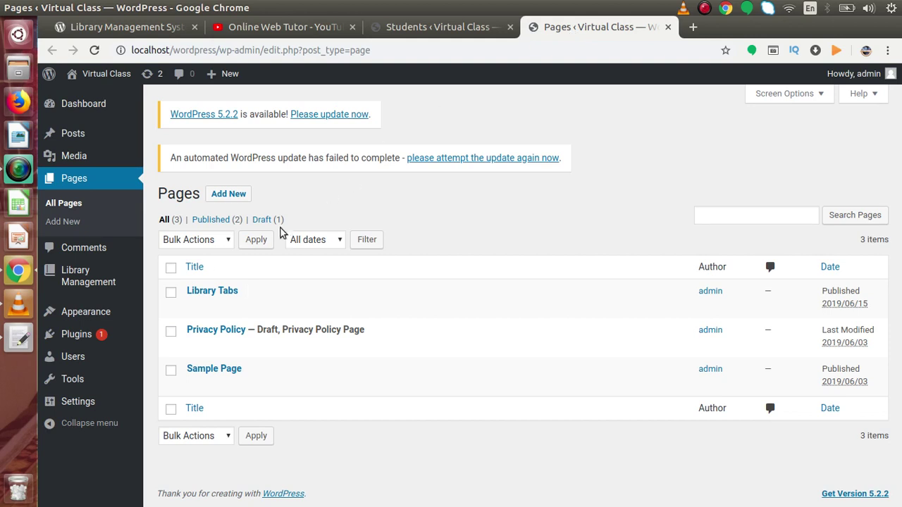
{"action": "mouse_move", "coordinate": [258, 306]}
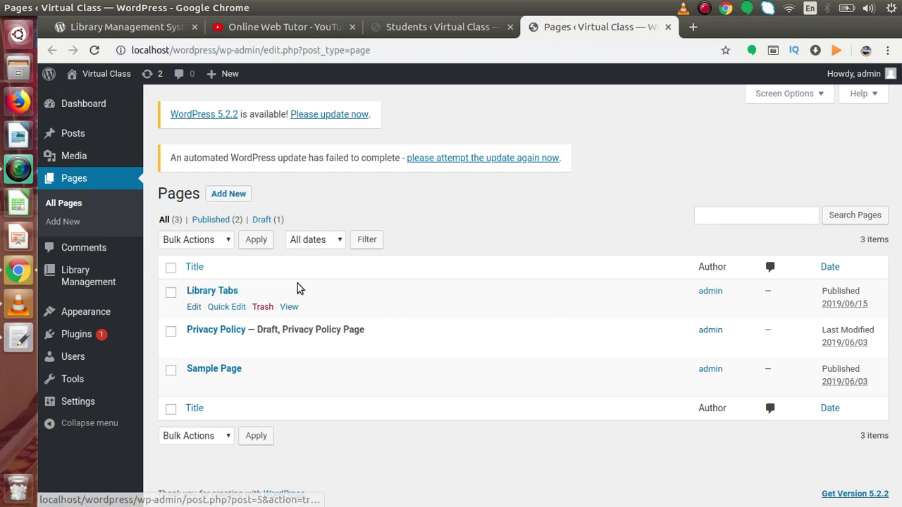
View the published Library Tabs page and check its Book Gallery and User Registration tabs
{"action": "left_click", "coordinate": [288, 308]}
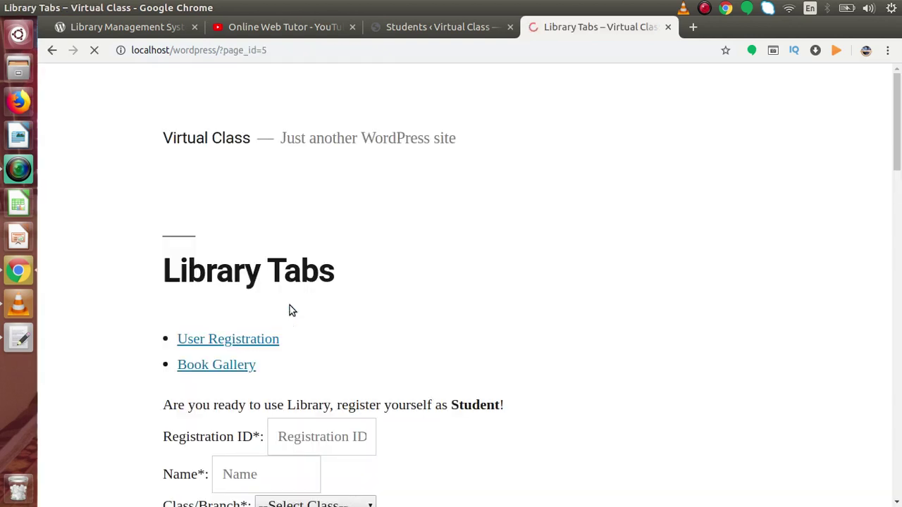
{"action": "scroll", "coordinate": [899, 161], "scroll_direction": "down", "scroll_amount": 4}
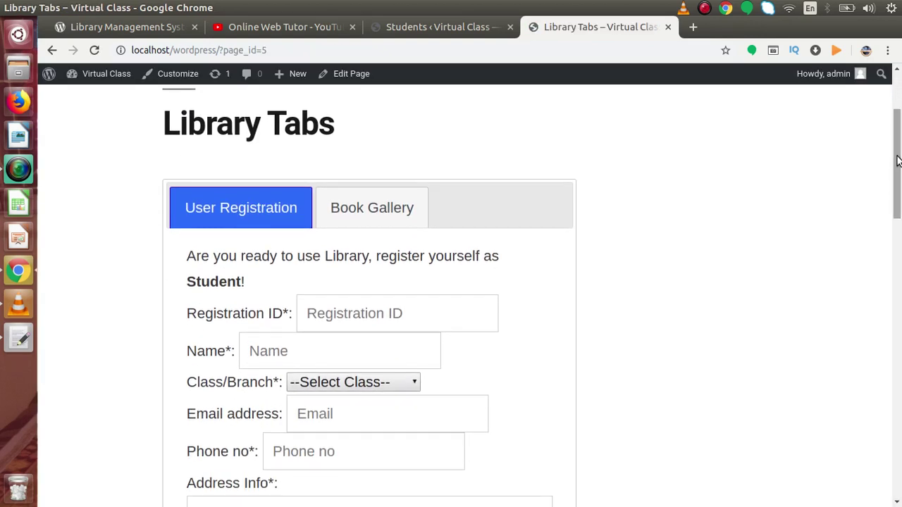
{"action": "scroll", "coordinate": [898, 160], "scroll_direction": "down", "scroll_amount": 2}
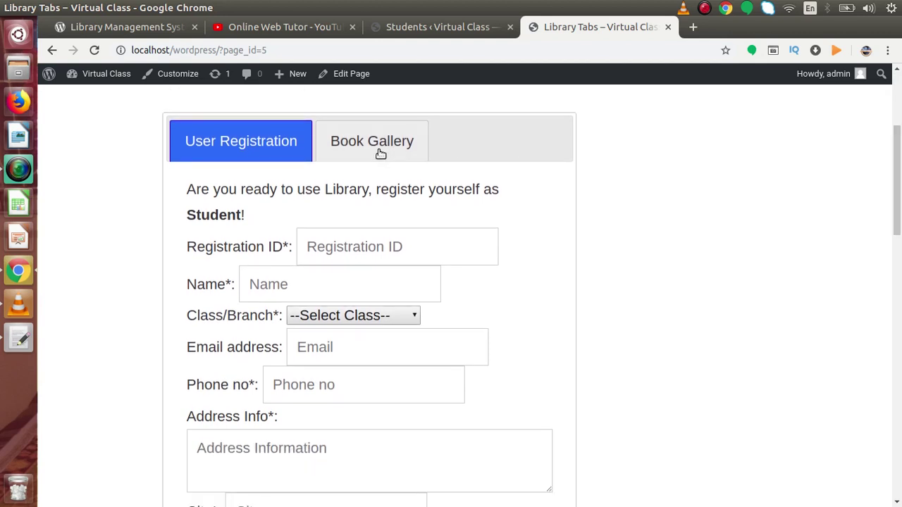
{"action": "scroll", "coordinate": [898, 210], "scroll_direction": "up", "scroll_amount": 3}
{"action": "left_click", "coordinate": [408, 217]}
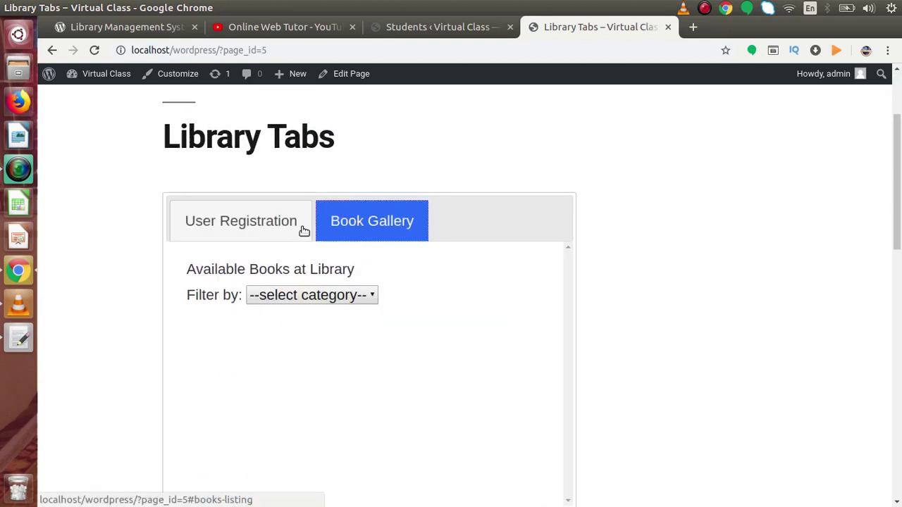
{"action": "left_click", "coordinate": [248, 227]}
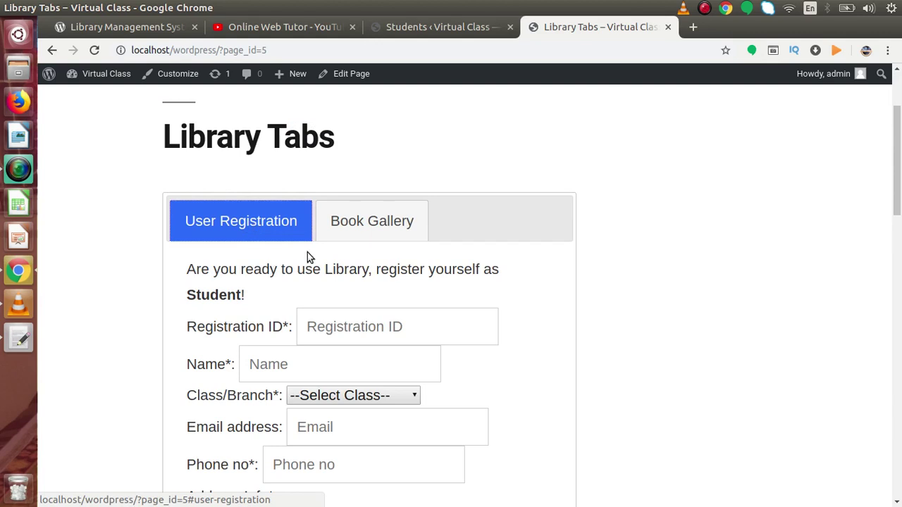
Scroll through the student registration form, compare with the students list, and return
{"action": "scroll", "coordinate": [898, 181], "scroll_direction": "down", "scroll_amount": 3}
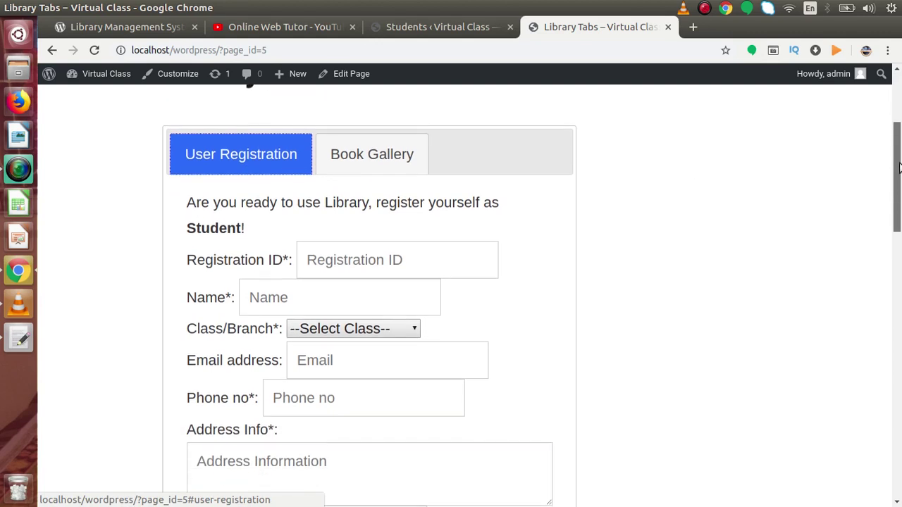
{"action": "left_click", "coordinate": [393, 207]}
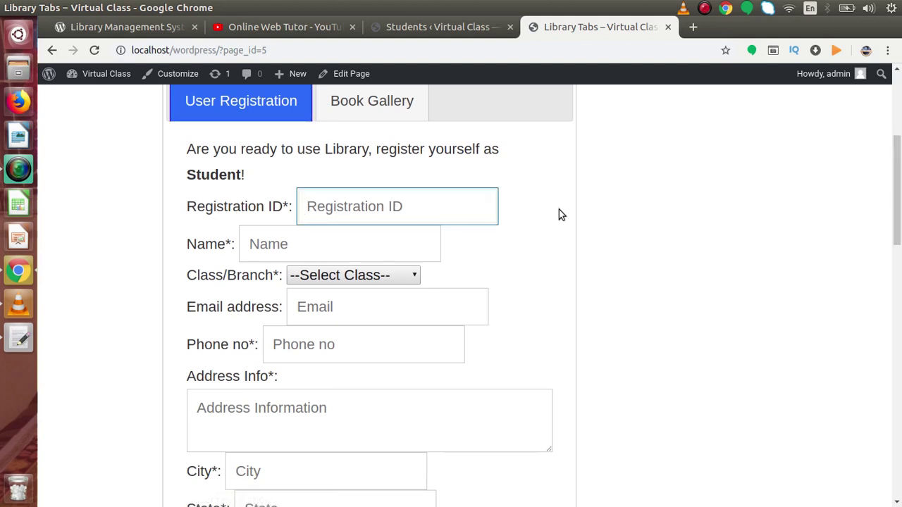
{"action": "left_click_drag", "start_coordinate": [899, 159], "coordinate": [899, 264]}
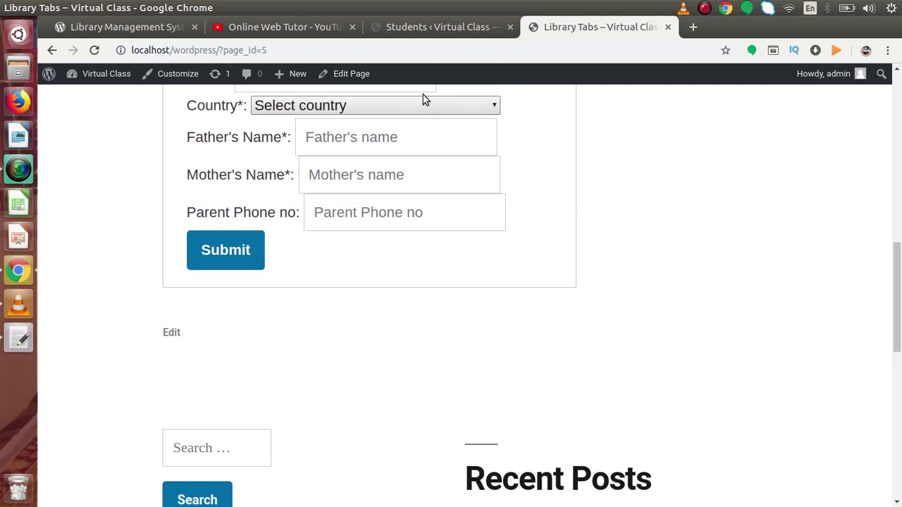
{"action": "left_click", "coordinate": [402, 32]}
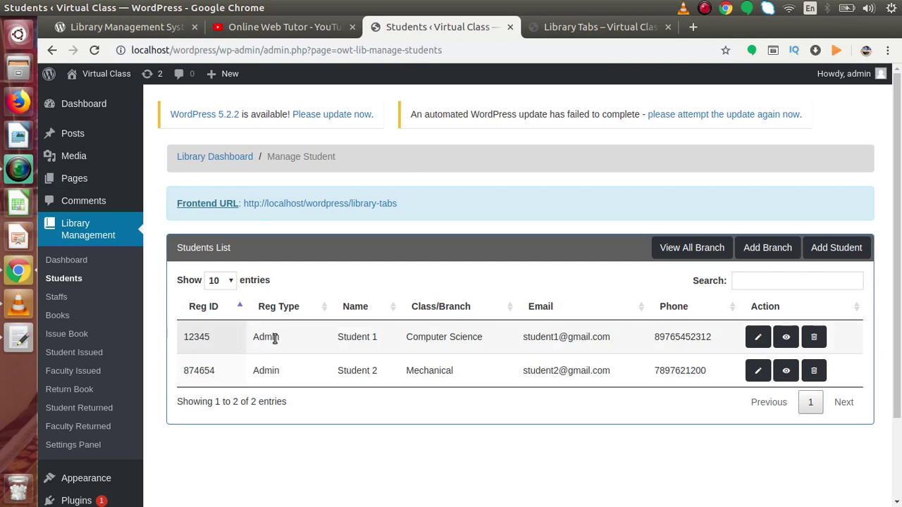
{"action": "left_click", "coordinate": [575, 32]}
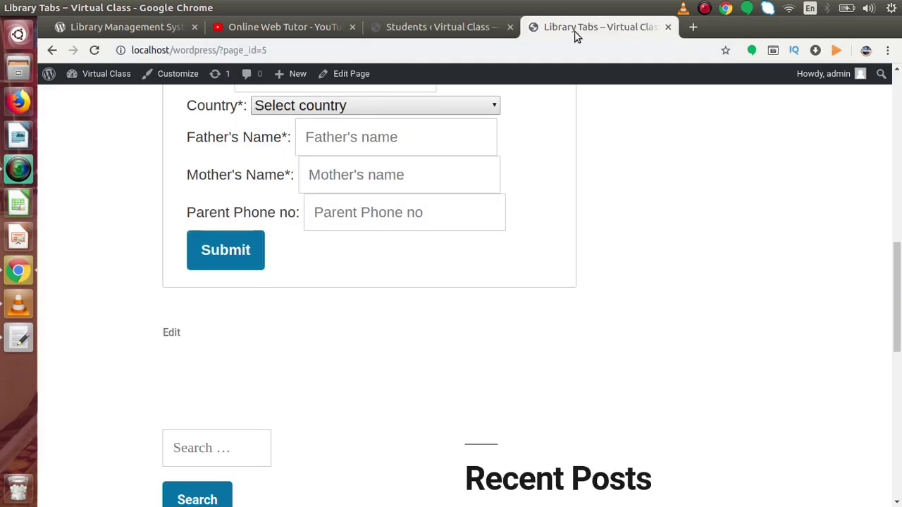